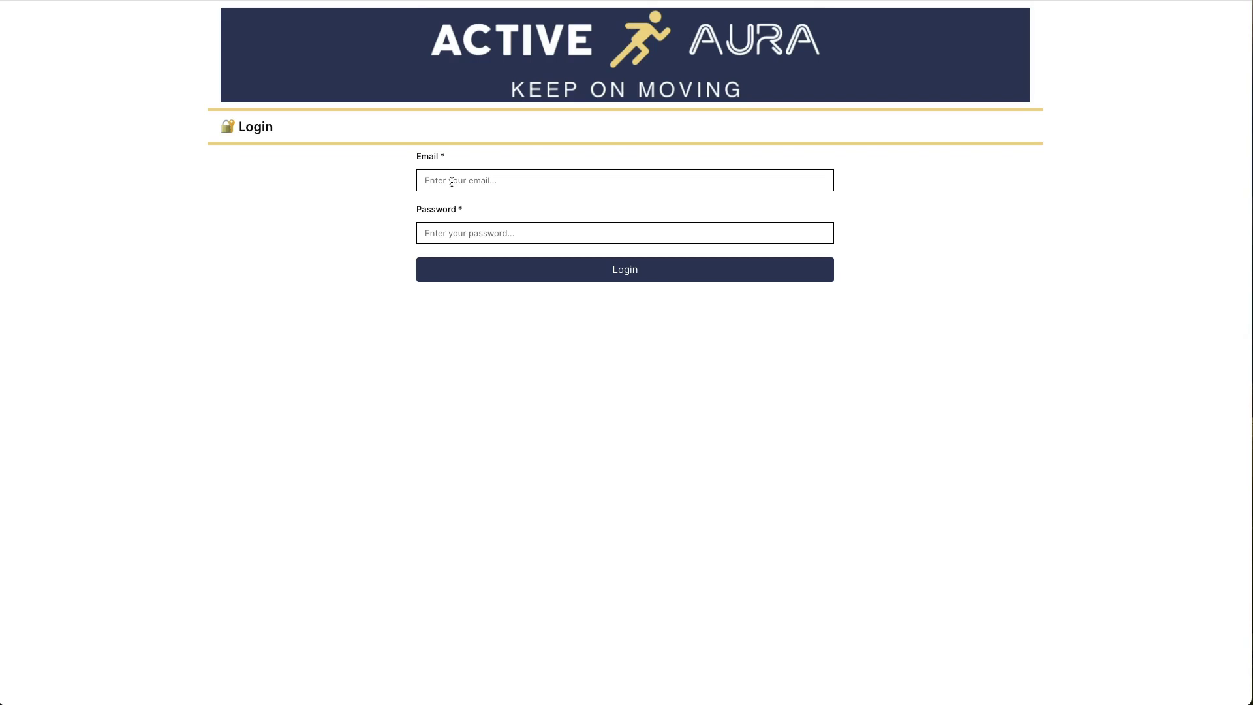
pyautogui.write('aimiefrost@example.com')
# - Log in to the published portal as a volunteer and highlight the welcome message
pyautogui.click(444, 231)
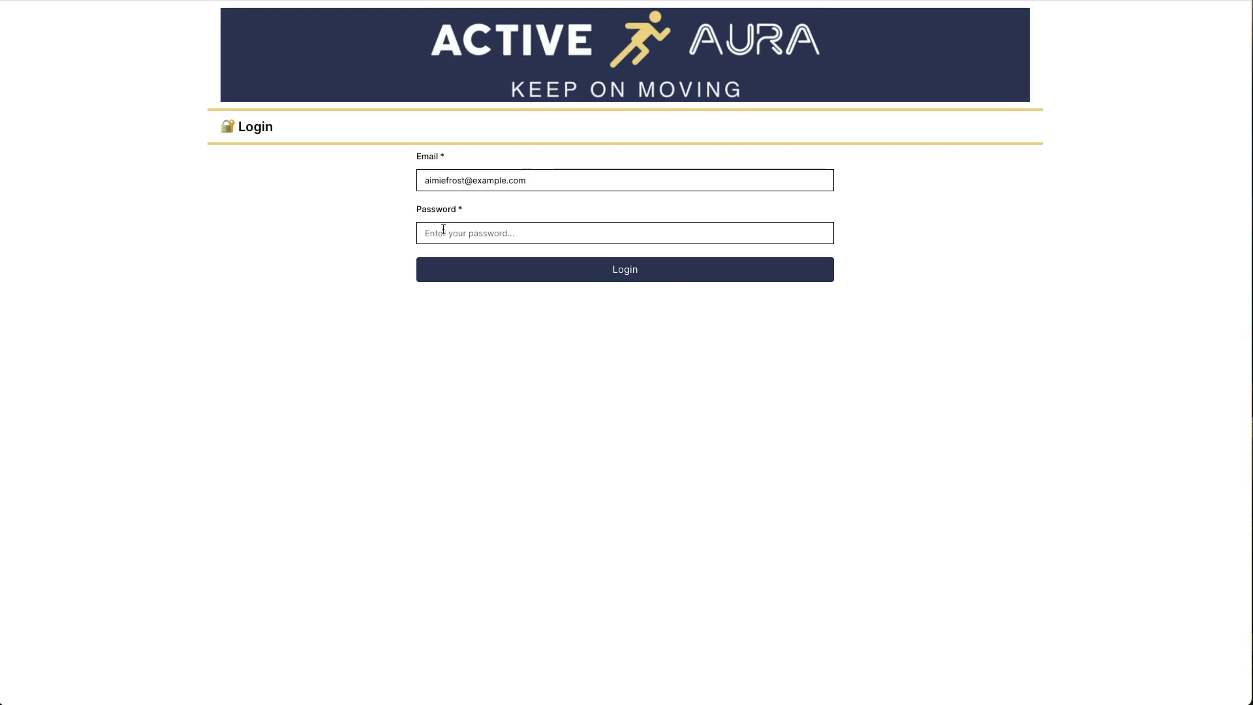
pyautogui.write('pass')
pyautogui.press('Return')
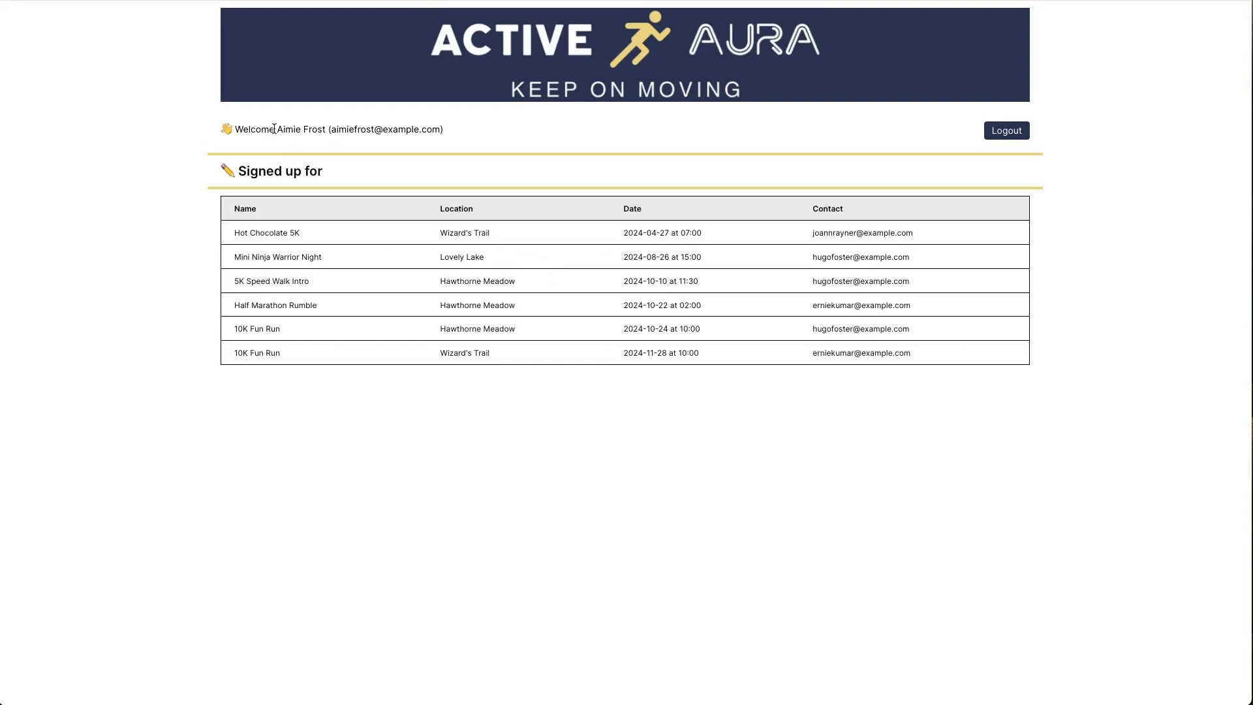
pyautogui.moveTo(275, 129); pyautogui.dragTo(450, 134)
pyautogui.click(451, 134)
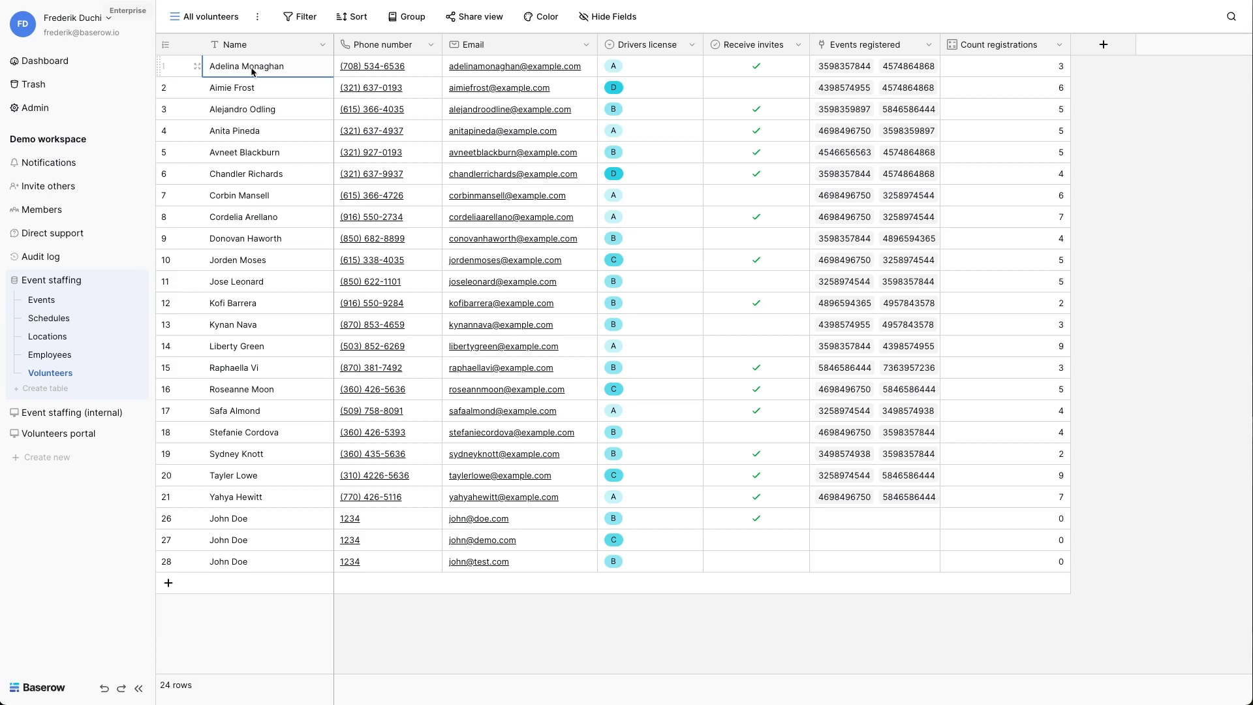
# - Insert a Password-type field named Password to the right of the Email column
pyautogui.press('Right')
pyautogui.press('Right')
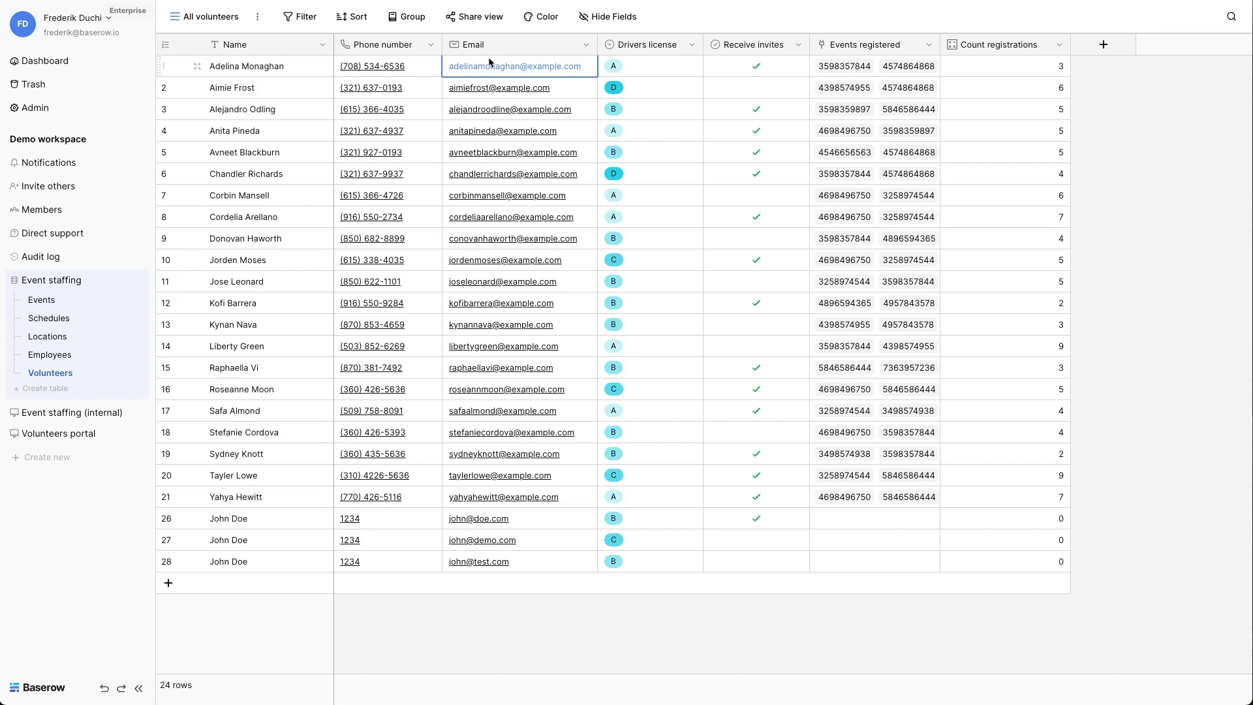
pyautogui.click(588, 49)
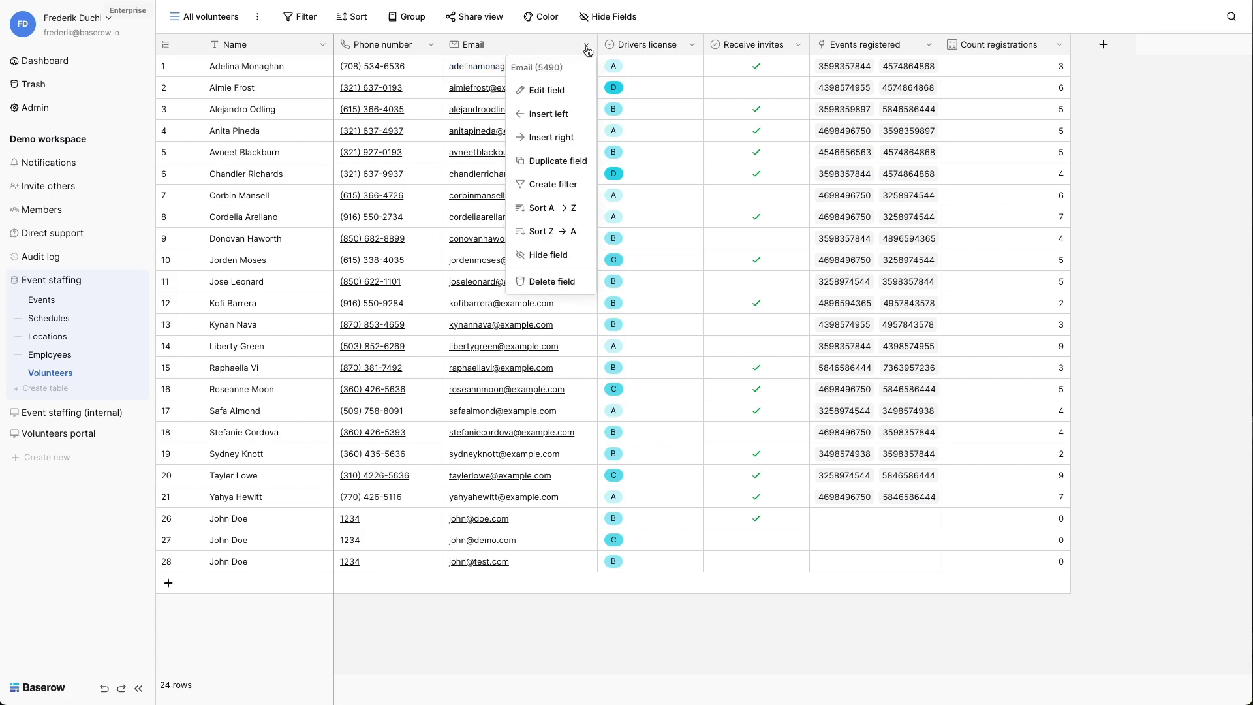
pyautogui.click(551, 137)
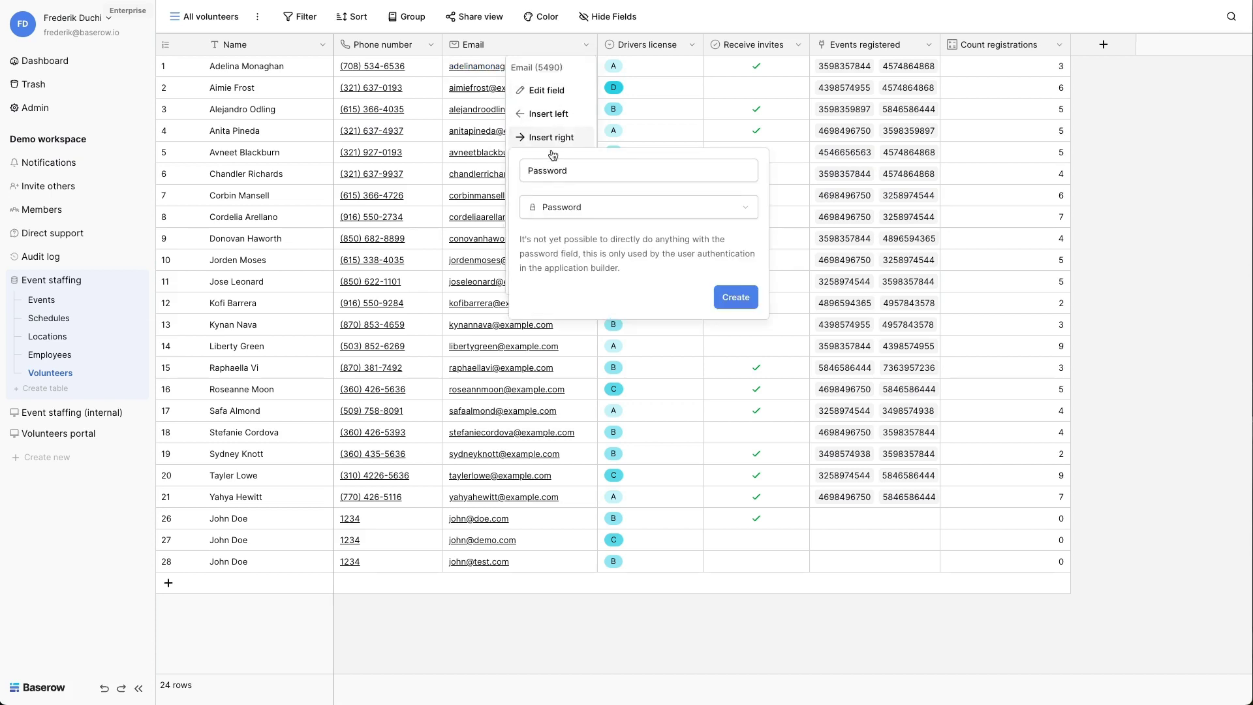
pyautogui.click(730, 294)
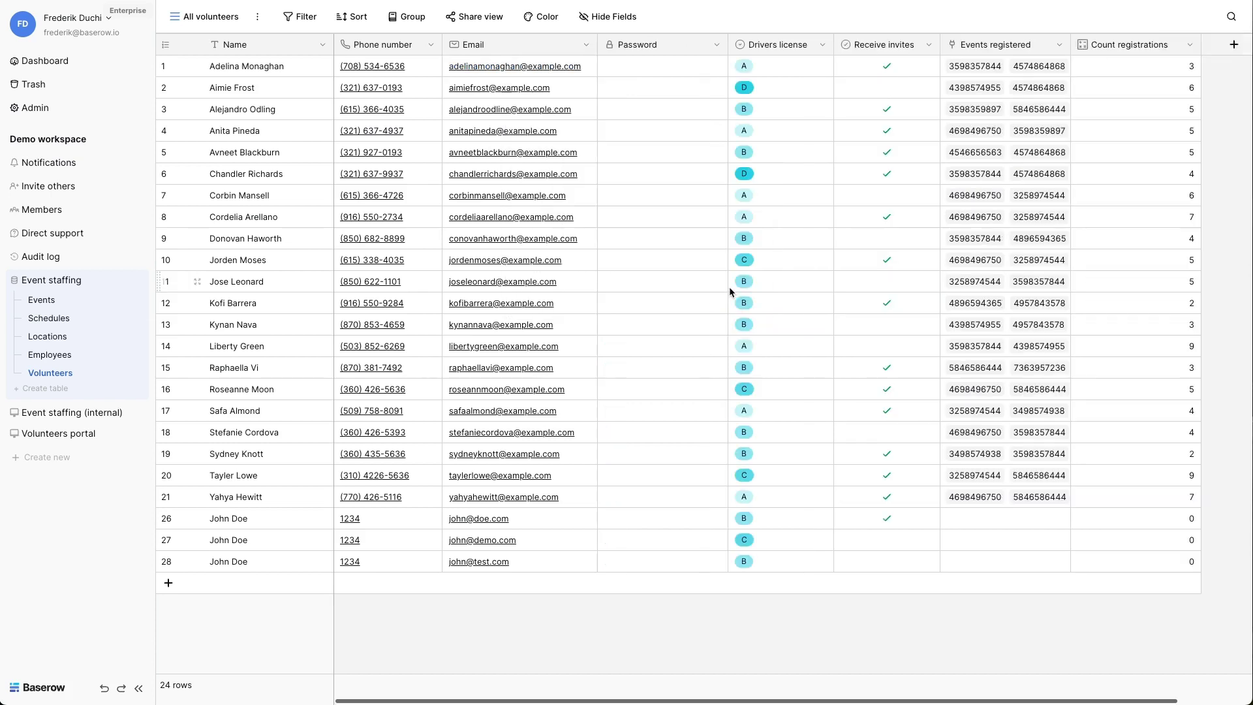
# - Enter passwords for the first three volunteers, starting with Adelina
pyautogui.click(623, 70)
pyautogui.write('password')
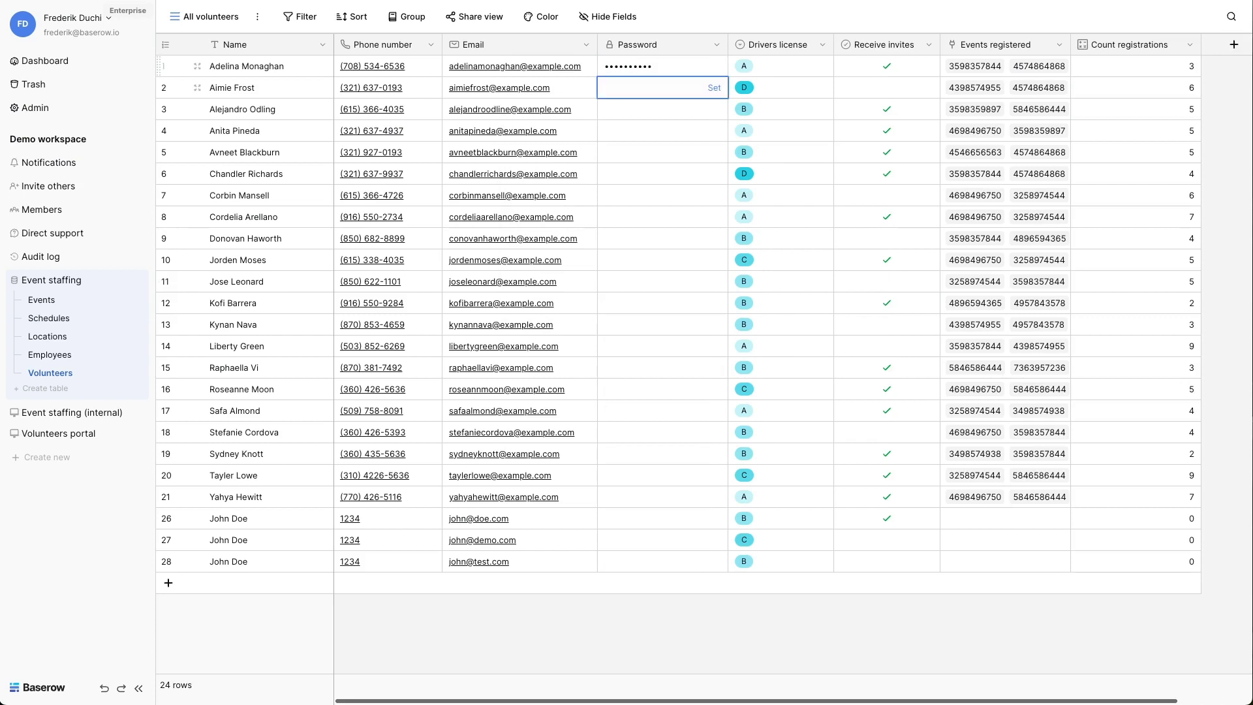
pyautogui.press('Return')
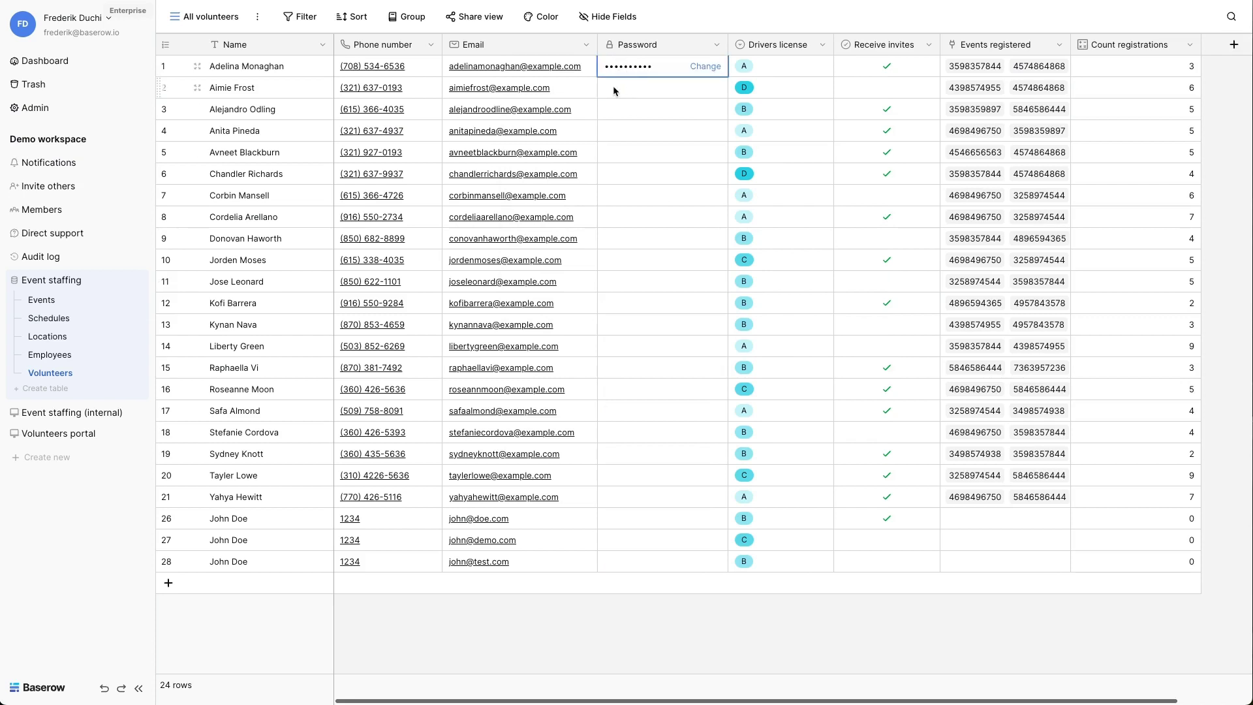
pyautogui.click(613, 89)
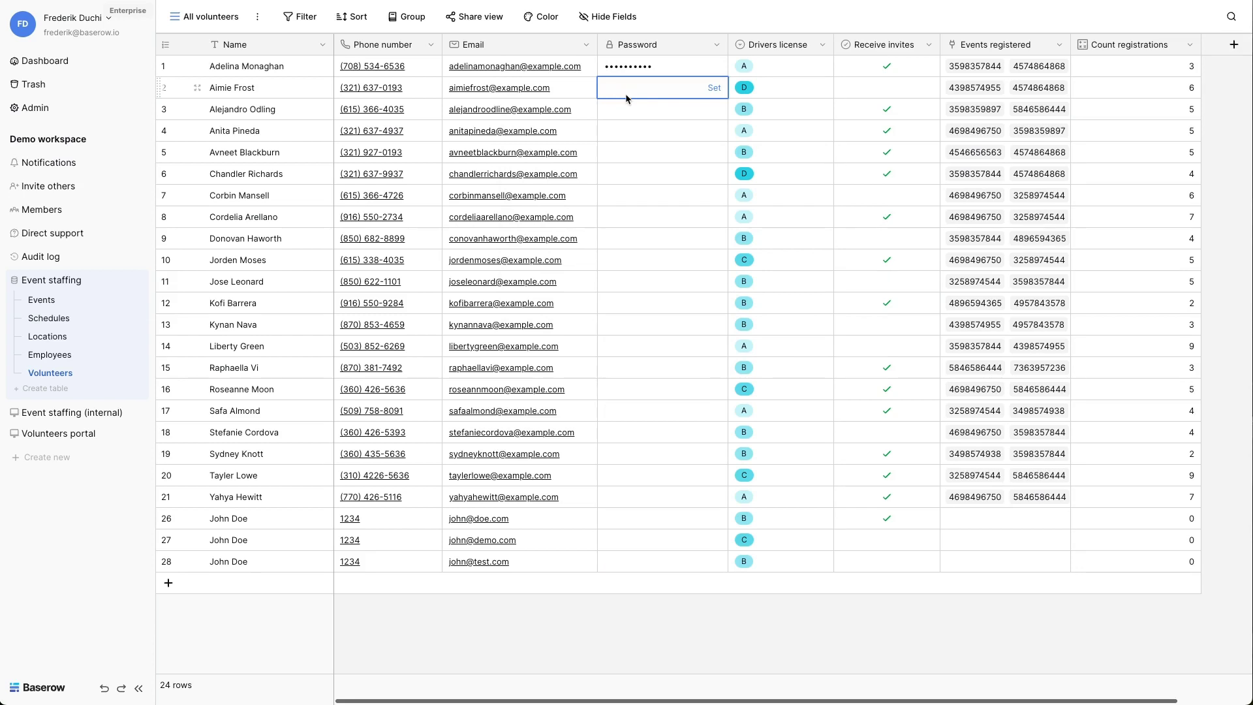
pyautogui.write('password')
pyautogui.press('Return')
pyautogui.write('password')
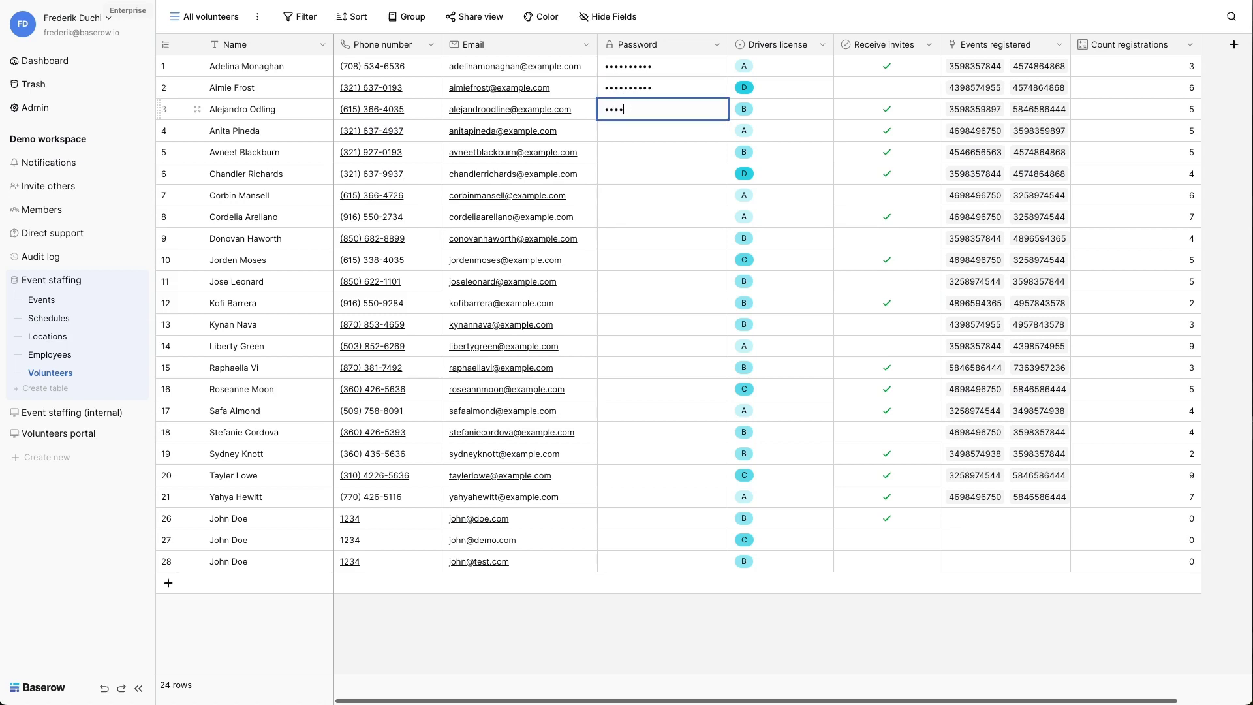
pyautogui.press('Return')
pyautogui.write('password')
# - Enter passwords for the fourth and fifth volunteers, ending with Avneet
pyautogui.press('Return')
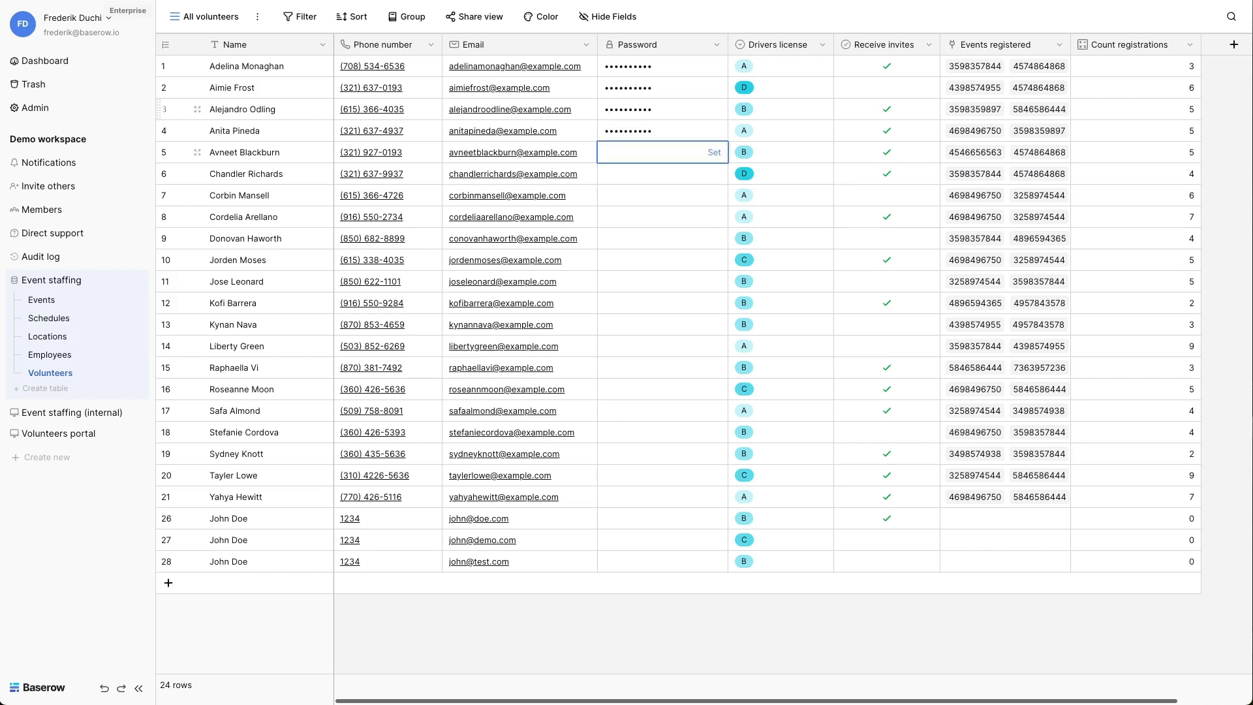
pyautogui.write('password')
pyautogui.press('Return')
pyautogui.press('Up')
pyautogui.press('Return')
pyautogui.write('password')
pyautogui.press('Return')
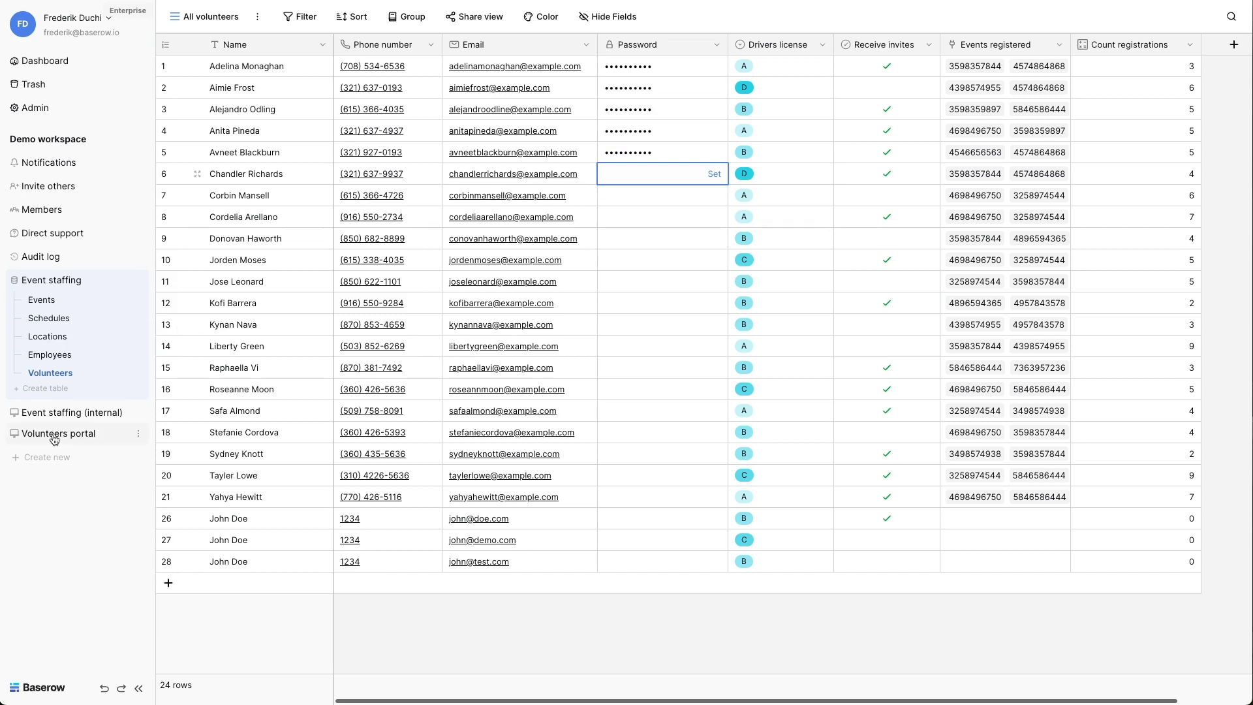
# - In portal settings, create a Baserow table authentication user source 'Volunteers' on Local Baserow
pyautogui.click(140, 437)
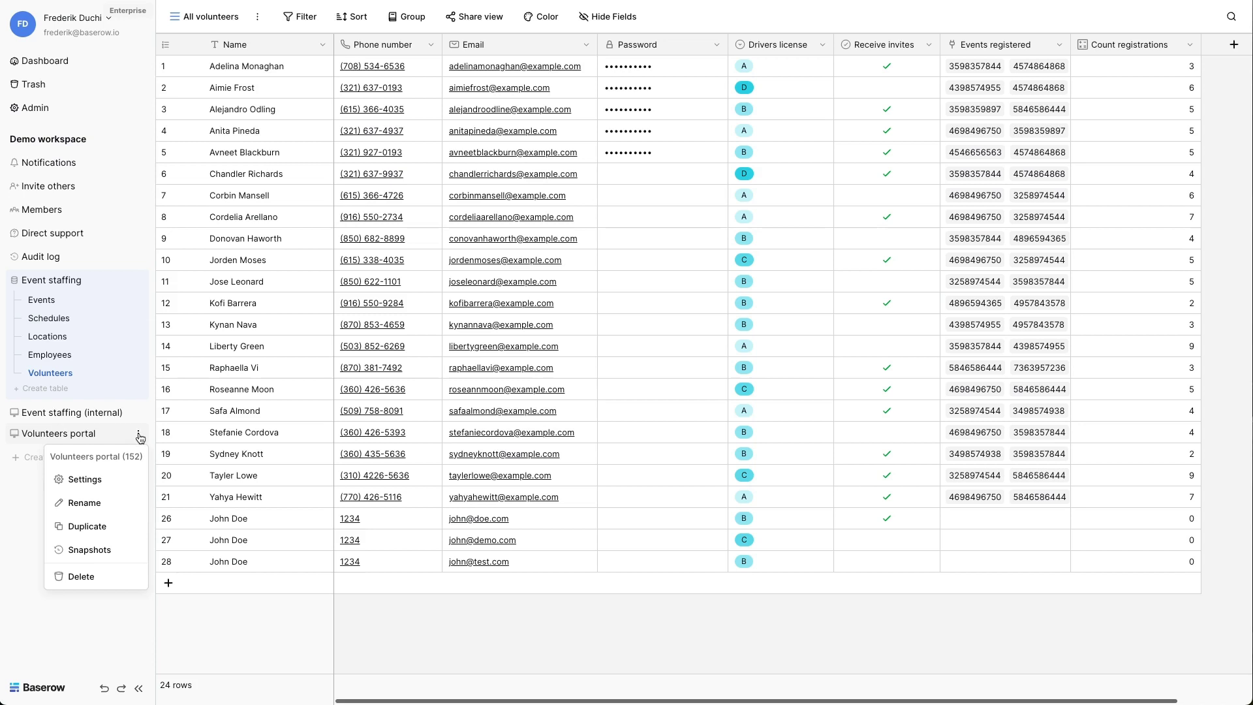
pyautogui.click(103, 476)
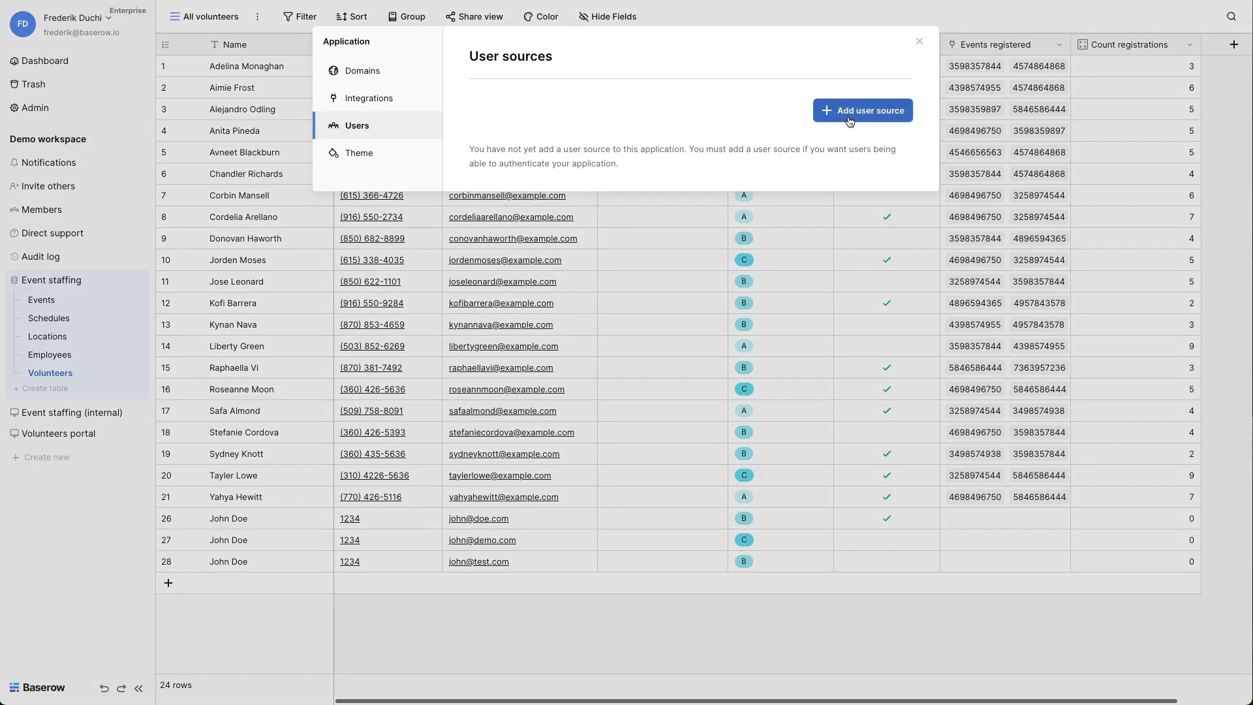
pyautogui.click(827, 111)
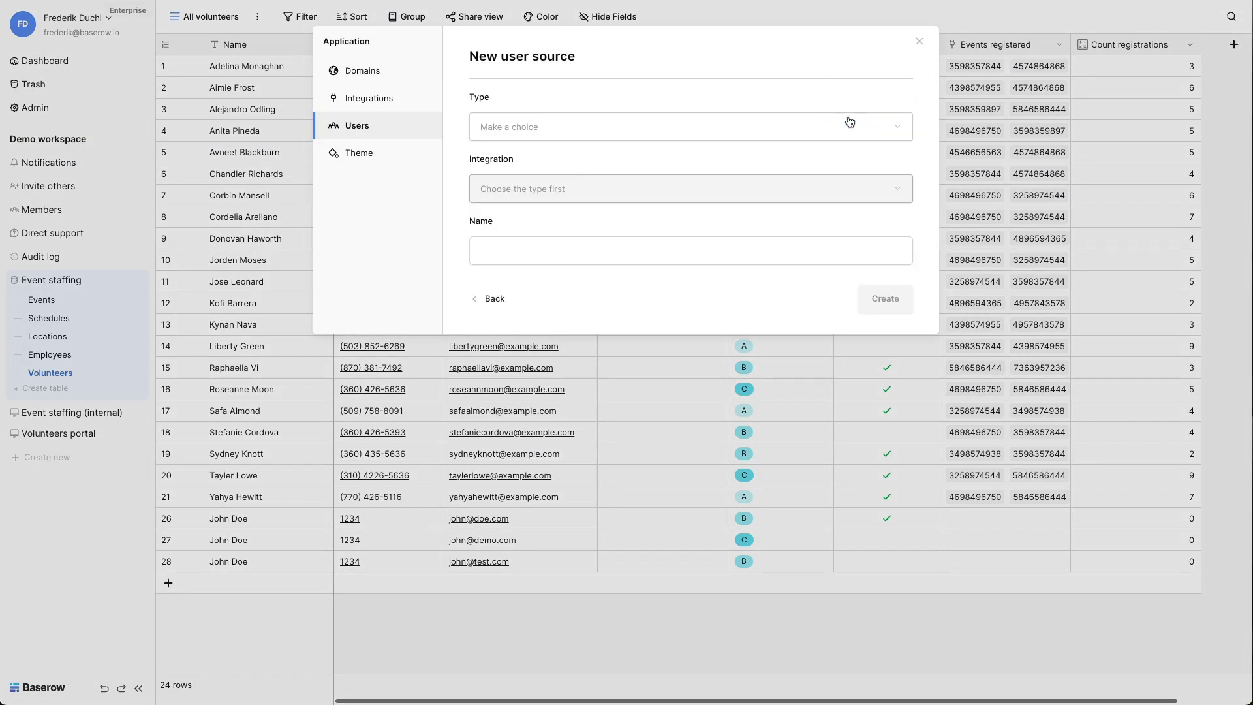
pyautogui.click(812, 137)
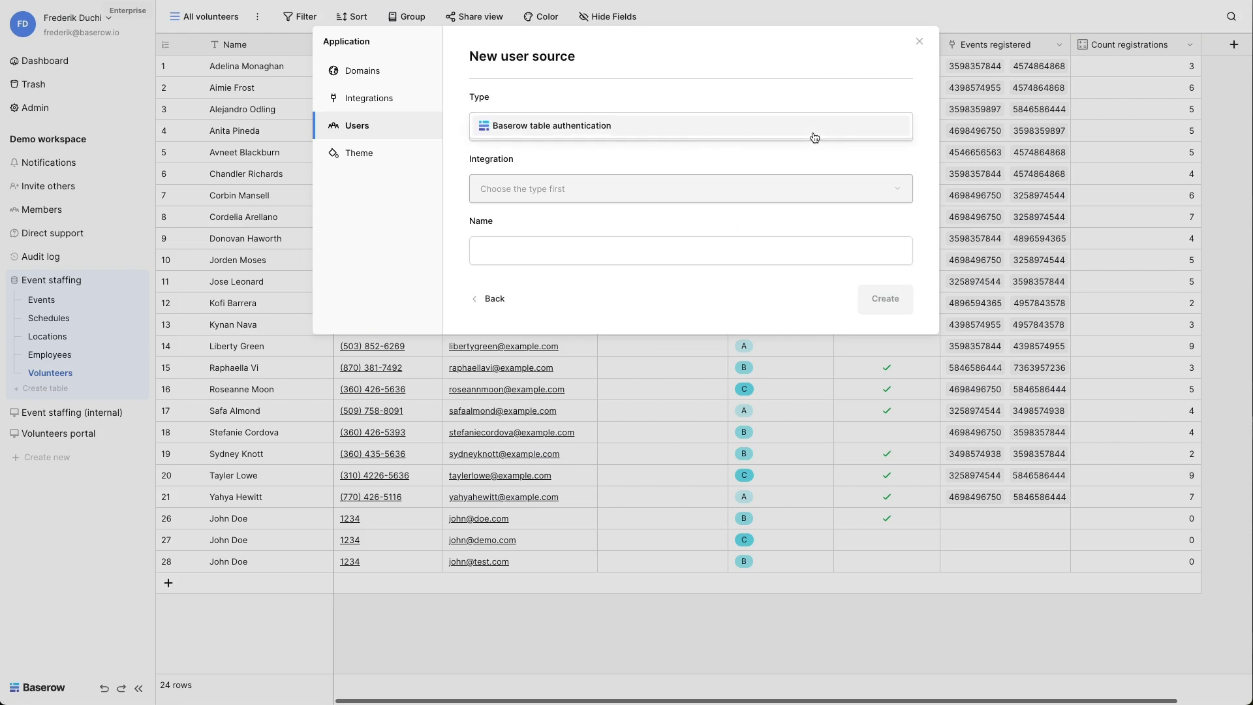
pyautogui.click(572, 129)
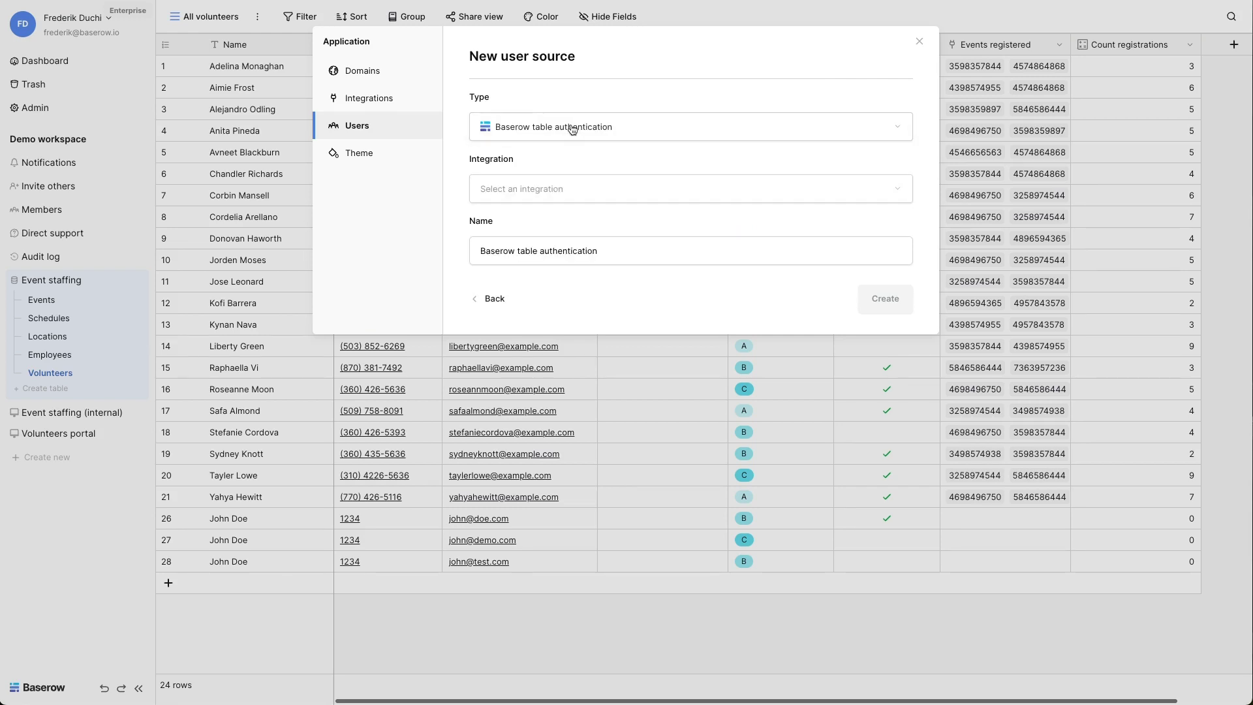
pyautogui.click(552, 186)
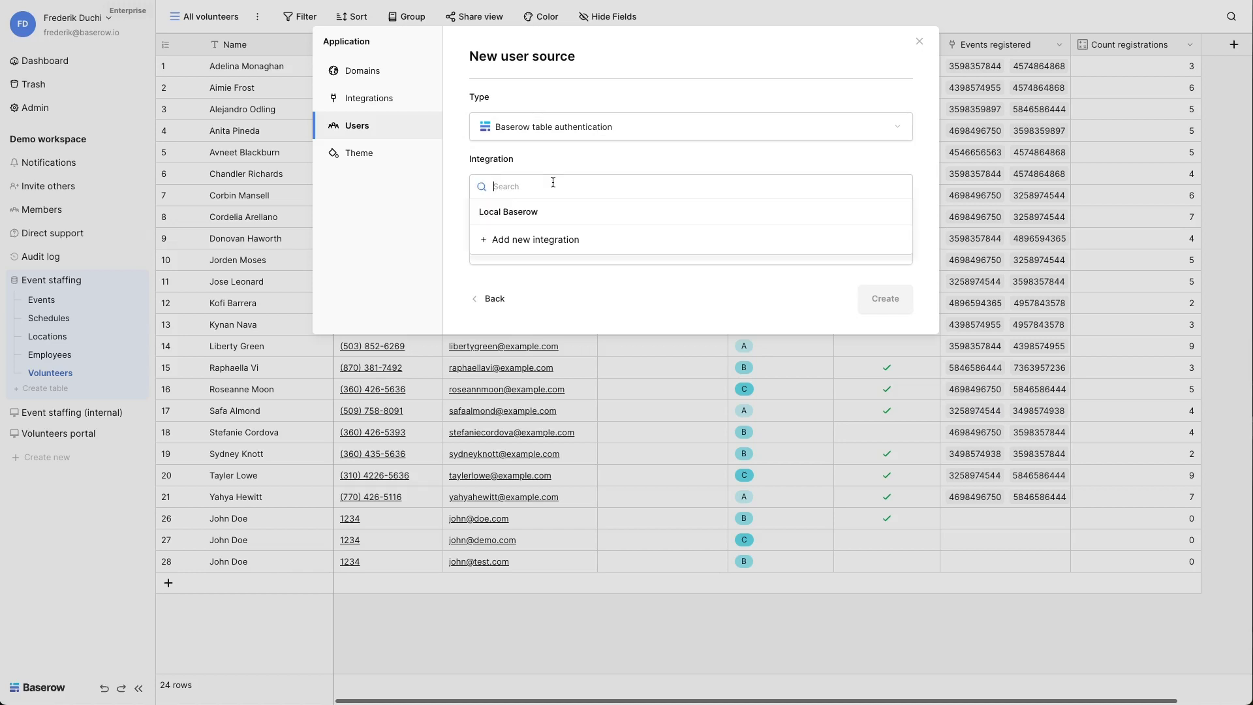
pyautogui.click(535, 214)
pyautogui.click(616, 251)
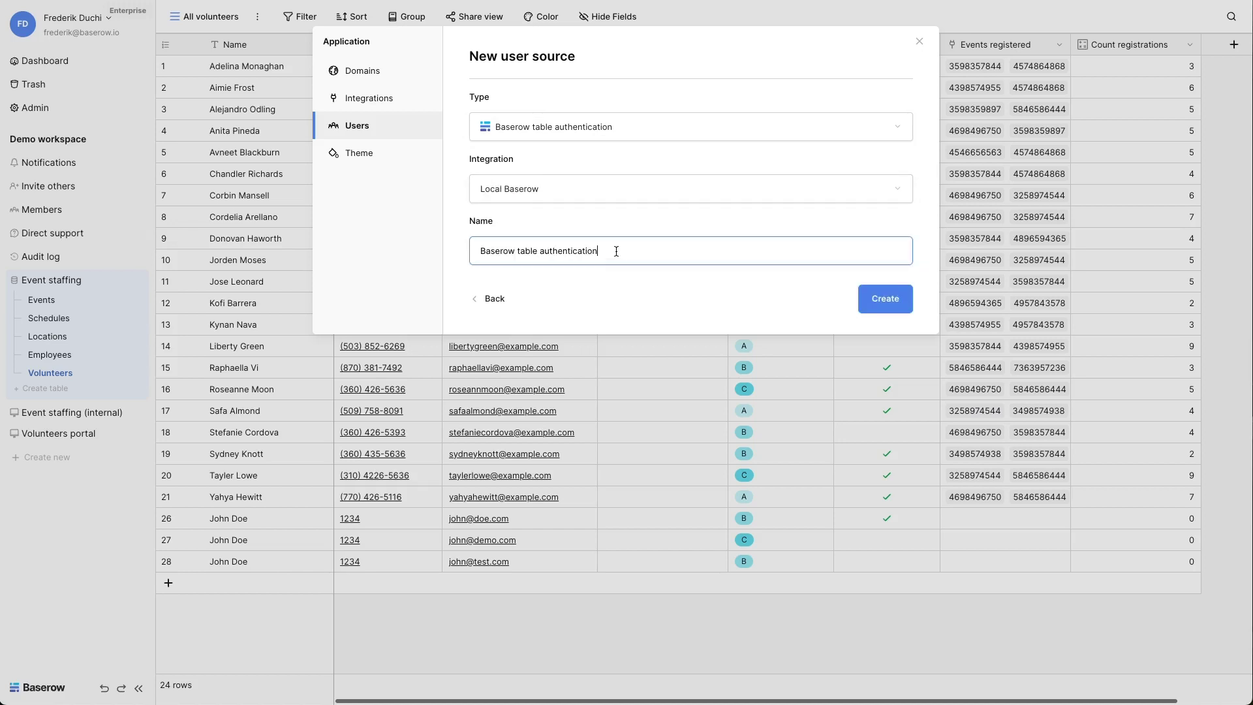
pyautogui.hotkey('ctrl', 'a')
pyautogui.write('Voluntee')
pyautogui.write('rs')
pyautogui.click(883, 299)
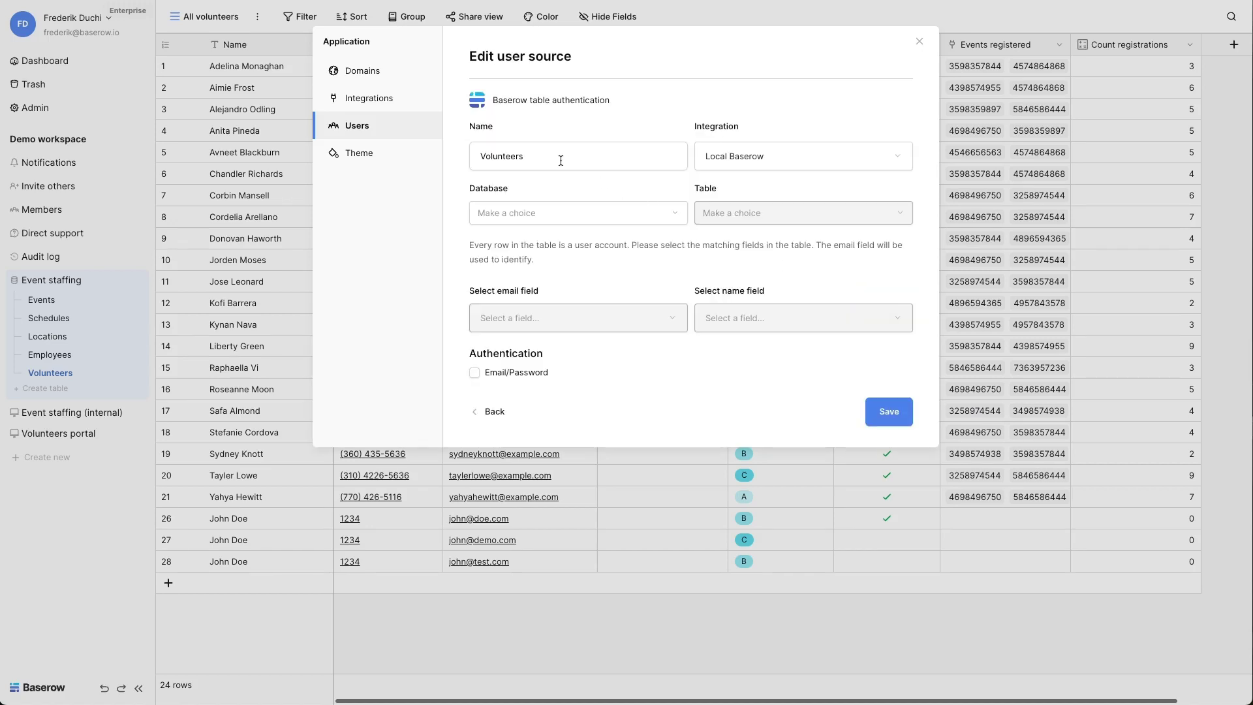
# - Point the user source at the Event staffing Volunteers table, using its Email and Name fields
pyautogui.click(537, 212)
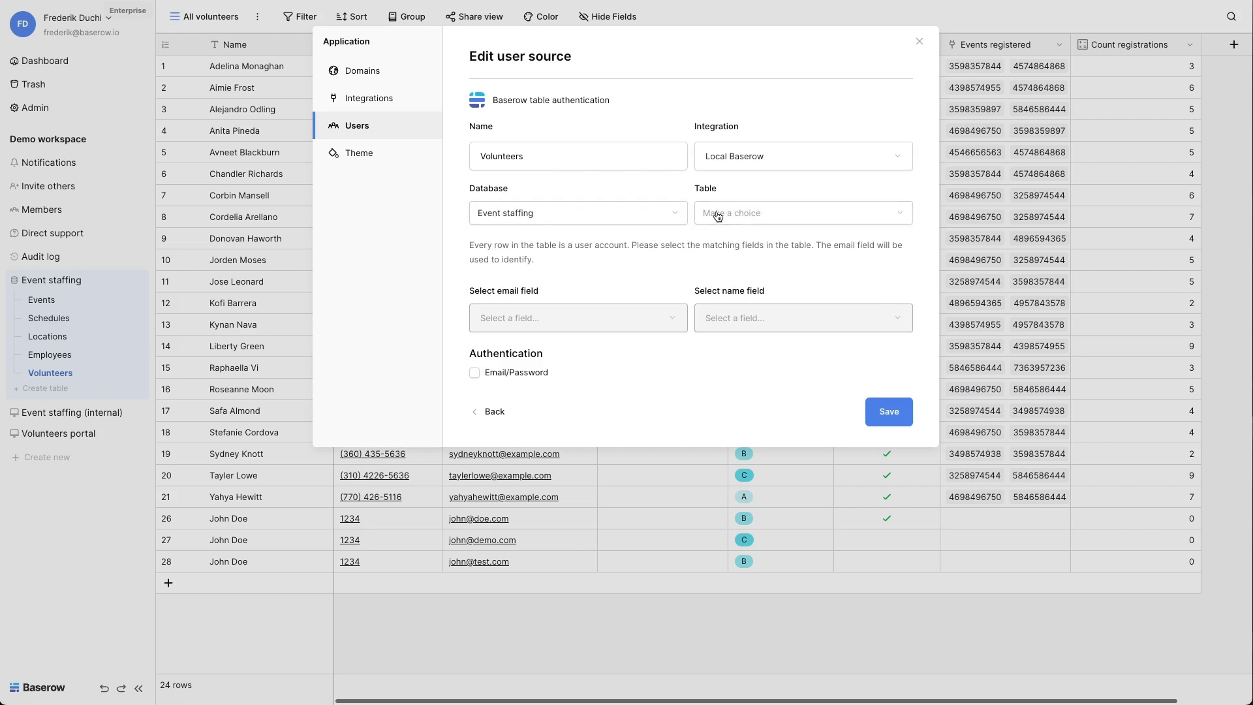
pyautogui.click(717, 216)
pyautogui.click(723, 299)
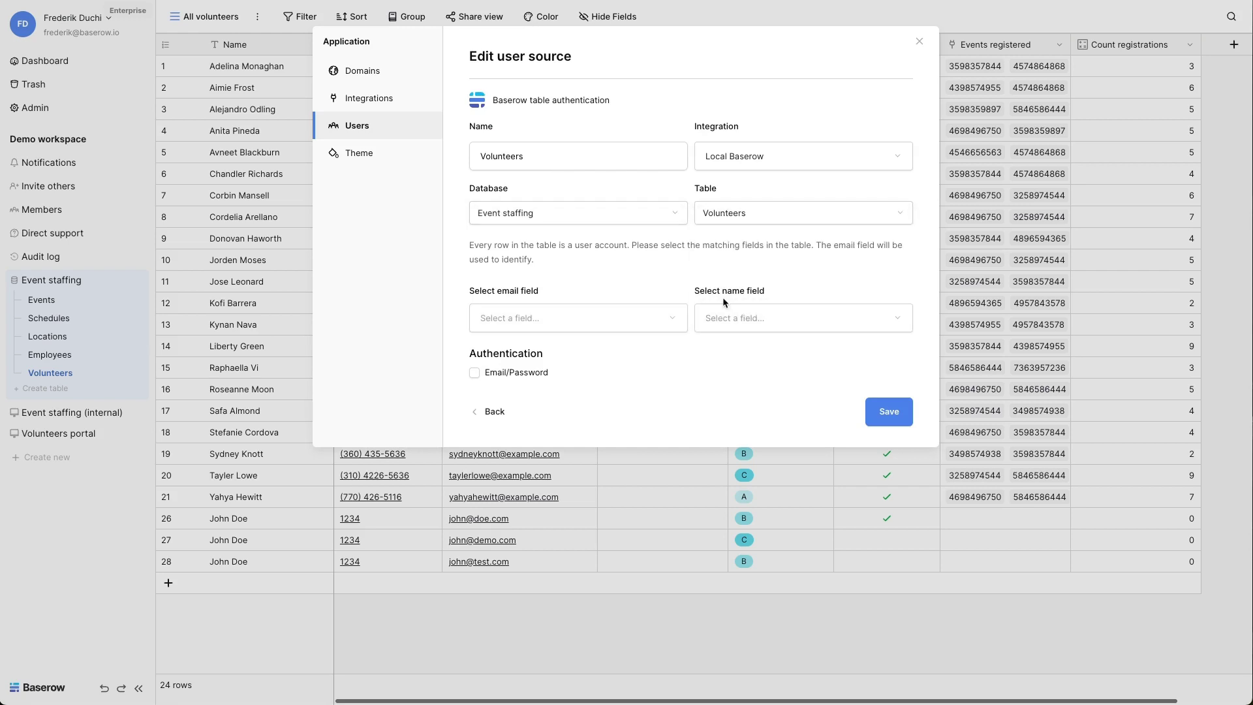
pyautogui.click(561, 317)
pyautogui.click(533, 363)
pyautogui.click(787, 318)
pyautogui.click(764, 341)
# - Enable Email/Password sign-in on the Password field, save it, recheck it, and close settings
pyautogui.click(534, 374)
pyautogui.click(656, 392)
pyautogui.click(627, 421)
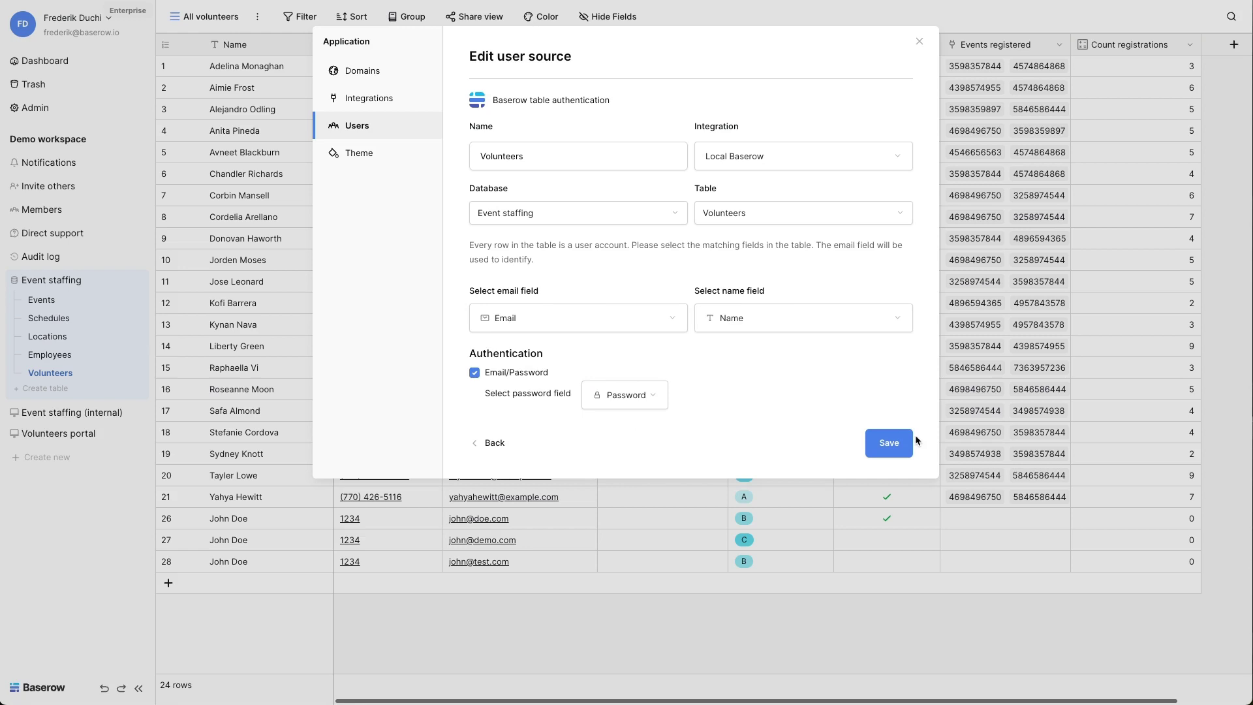
pyautogui.click(889, 442)
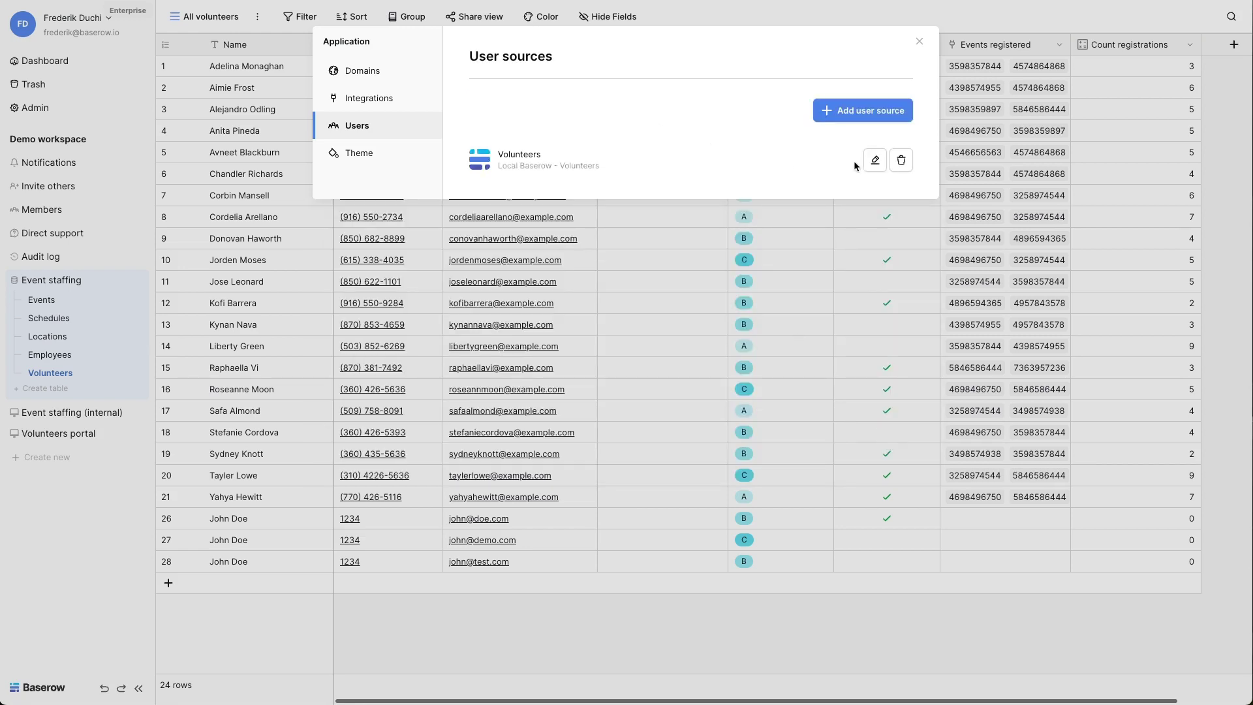
pyautogui.click(870, 162)
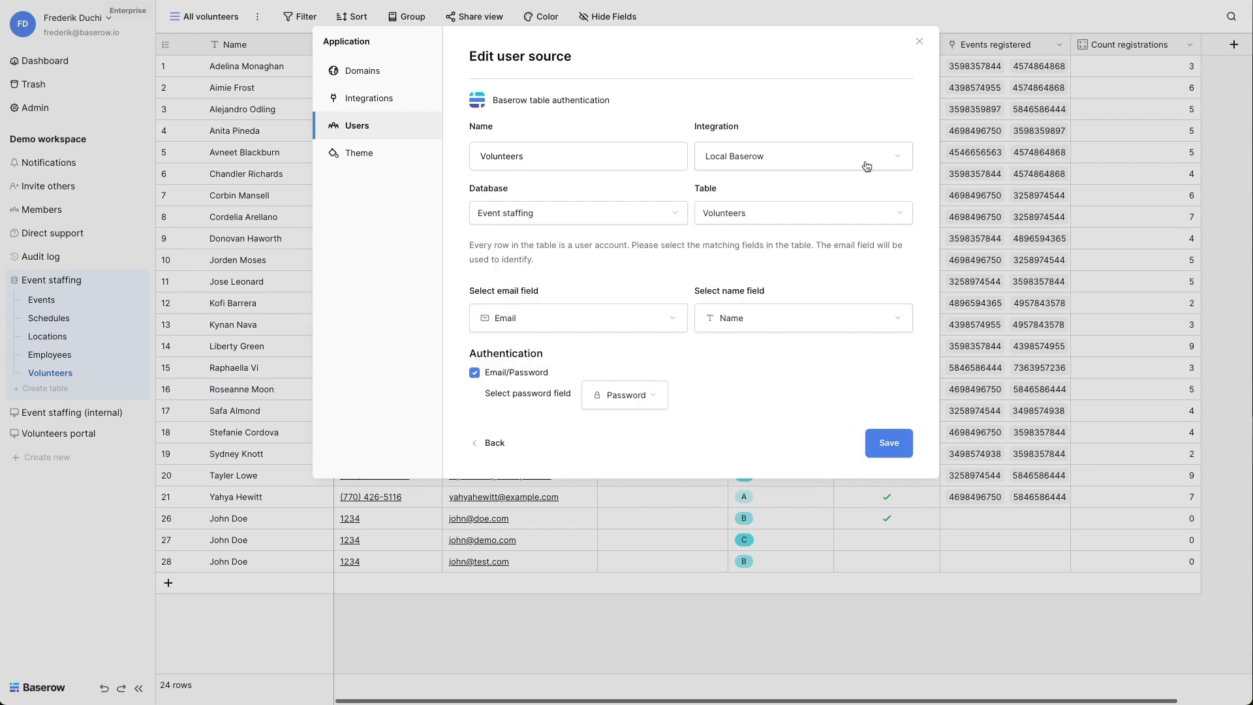
pyautogui.click(895, 446)
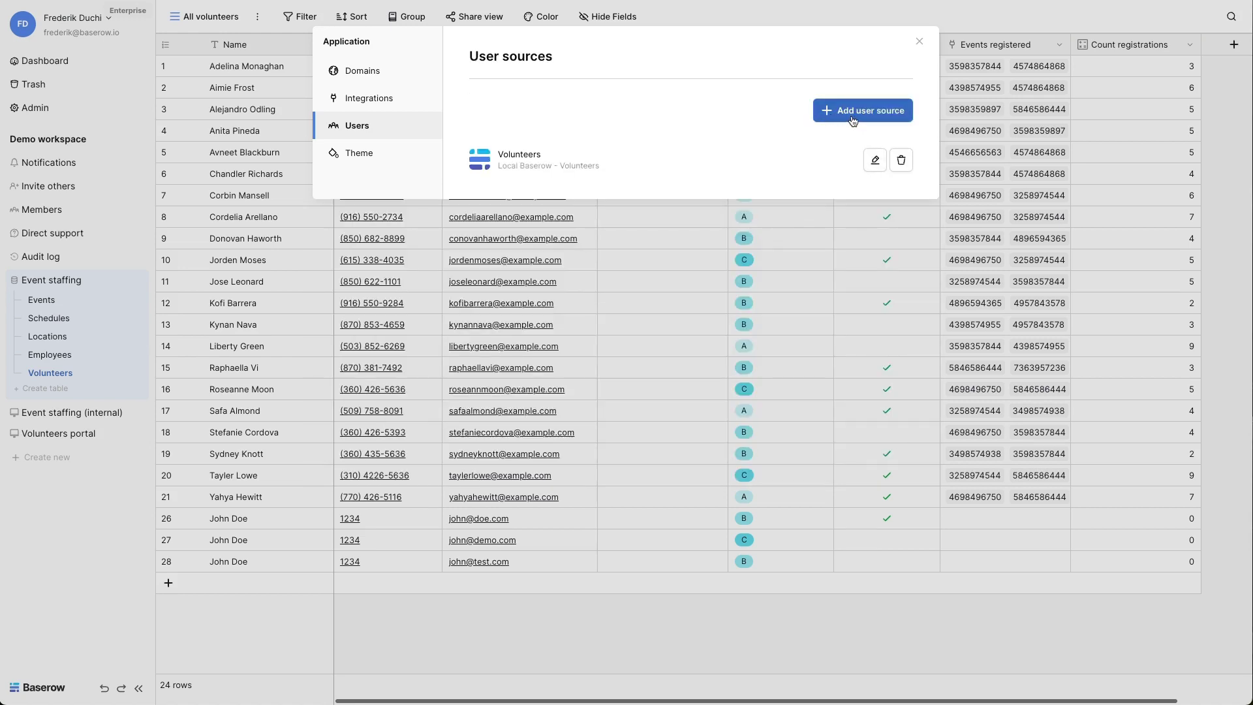
pyautogui.click(921, 43)
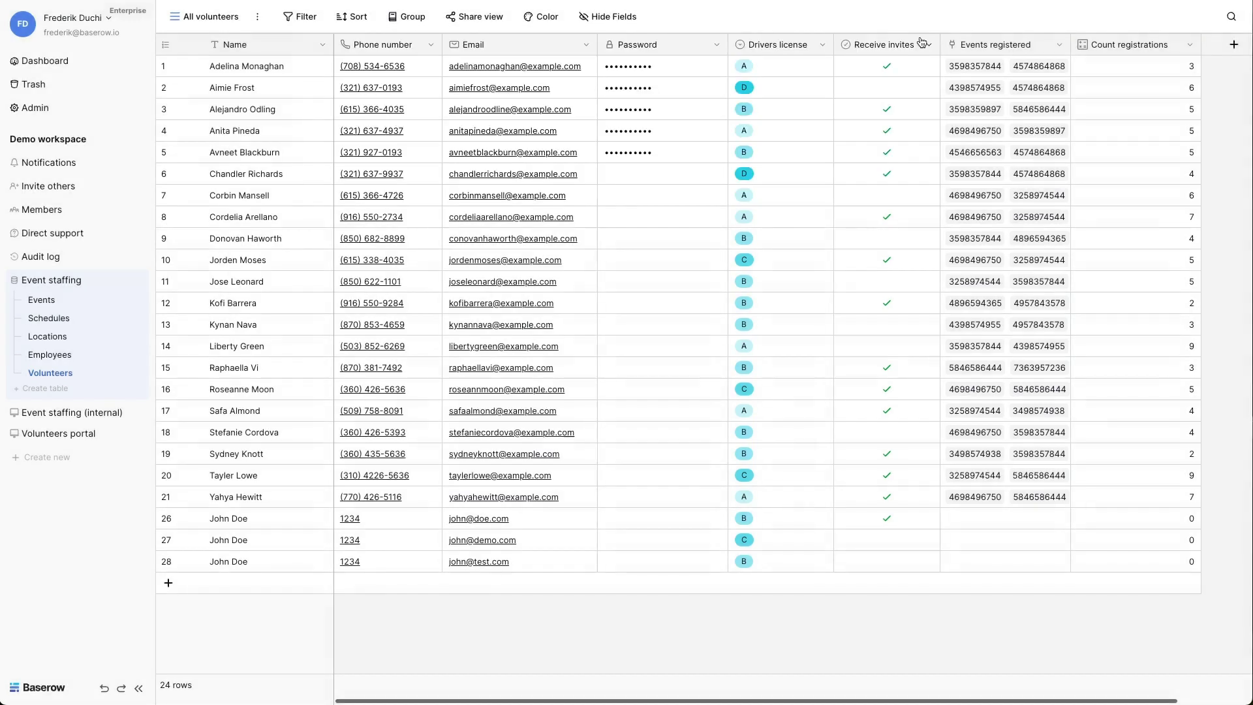
# - On the Homepage, add a login form below the Login heading, using the Volunteers user source
pyautogui.click(59, 433)
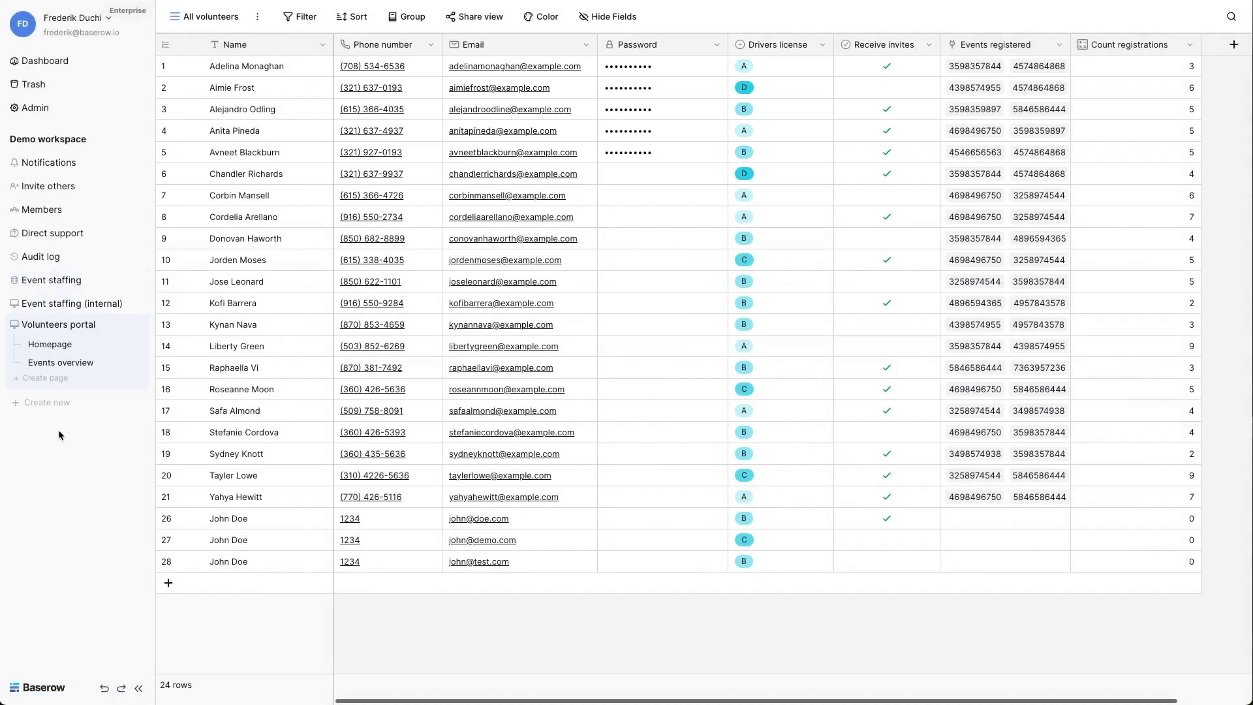
pyautogui.click(41, 350)
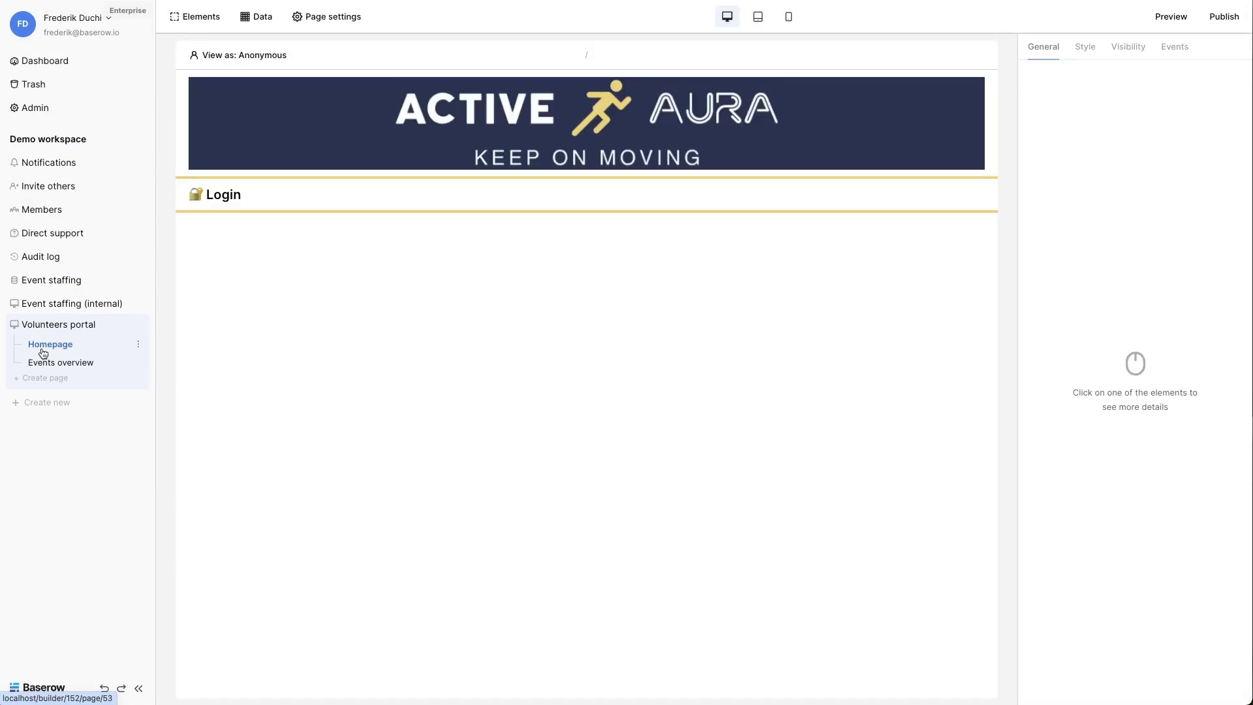
pyautogui.click(548, 210)
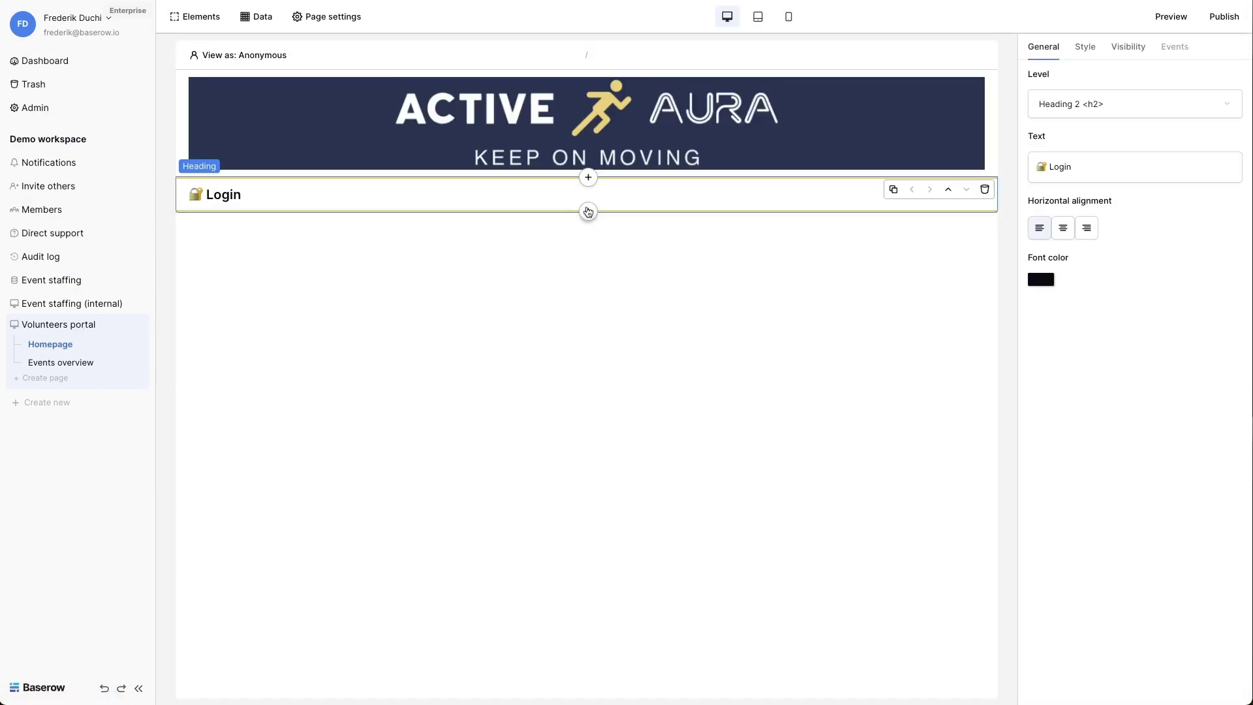
pyautogui.click(587, 211)
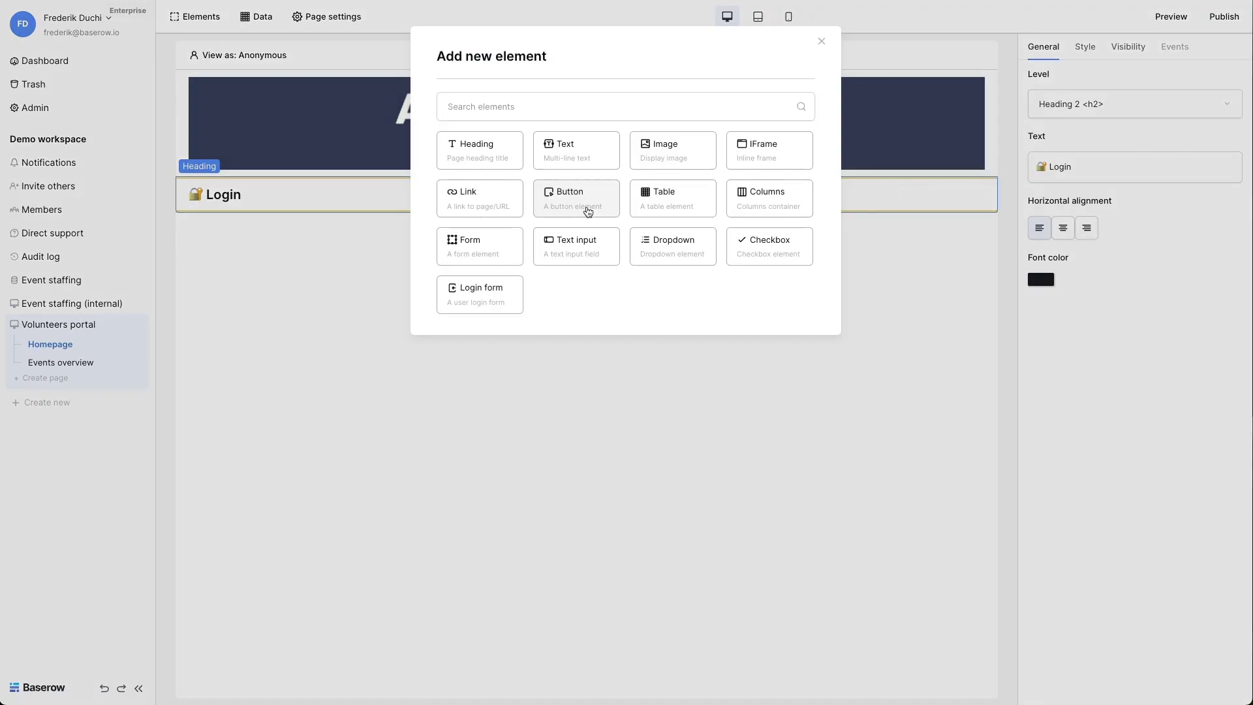
pyautogui.click(486, 308)
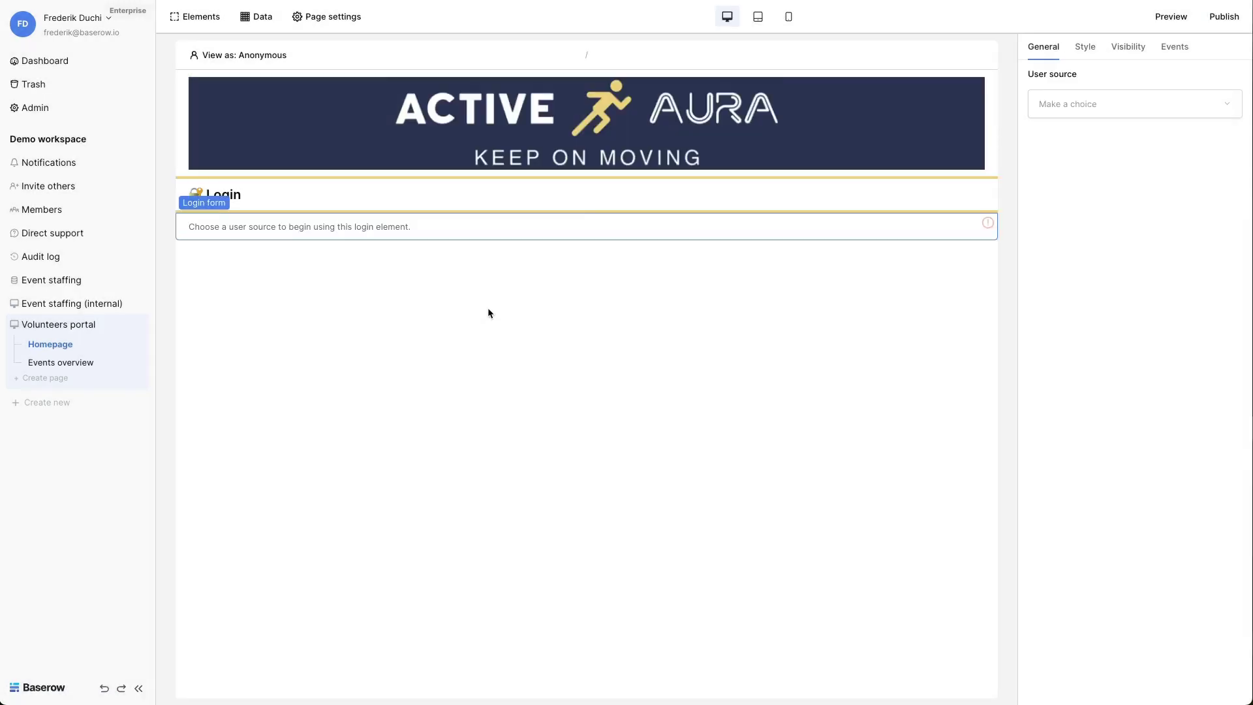
pyautogui.click(1084, 116)
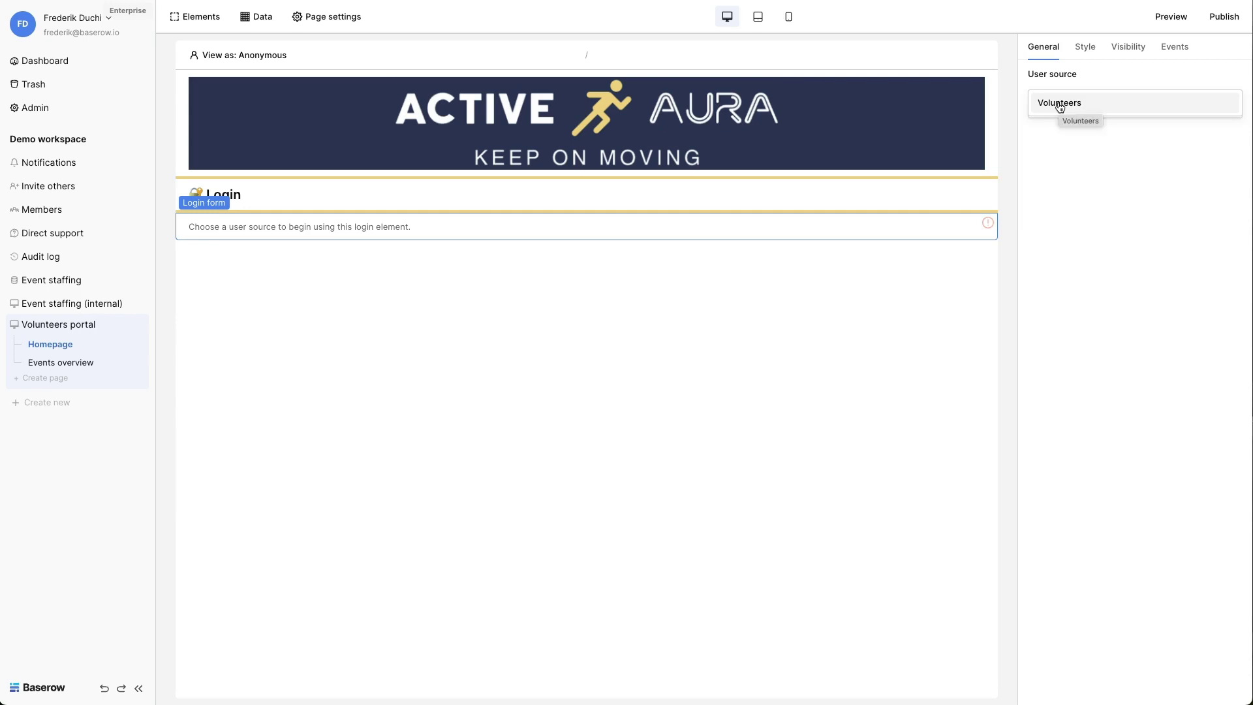
pyautogui.click(1059, 104)
pyautogui.moveTo(832, 278)
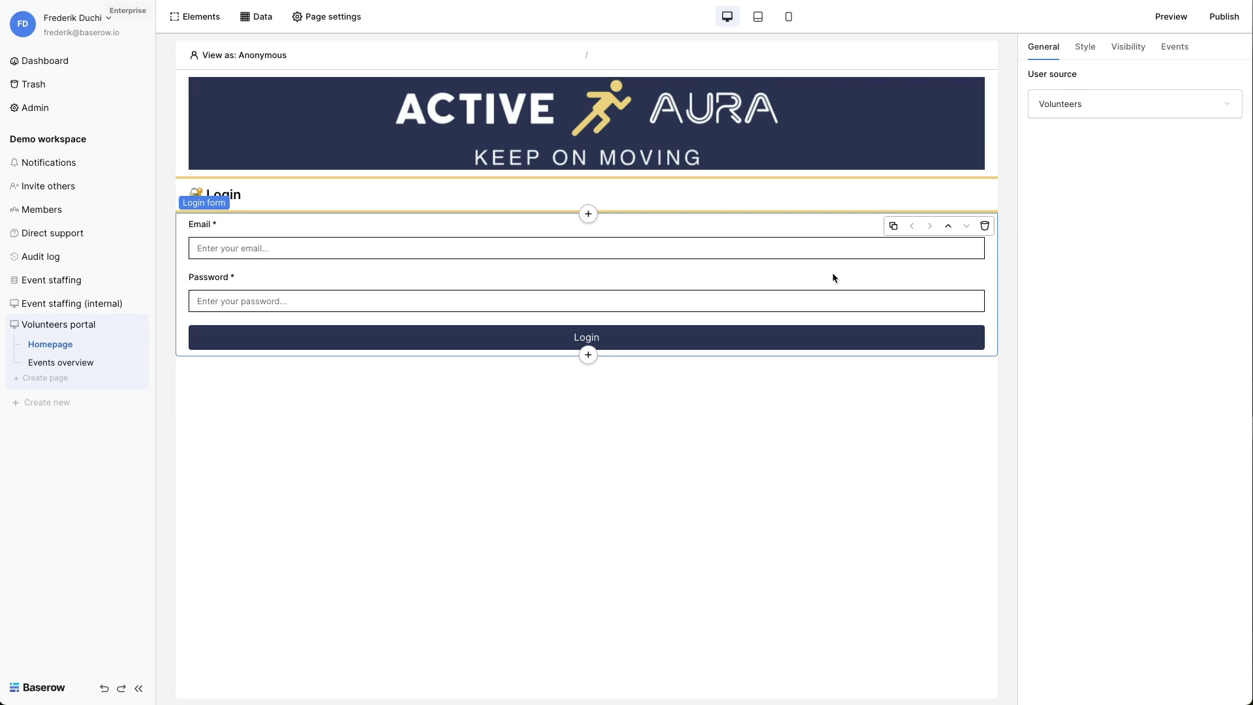
# - Set the login form's style width to Small
pyautogui.click(1086, 49)
pyautogui.click(1058, 566)
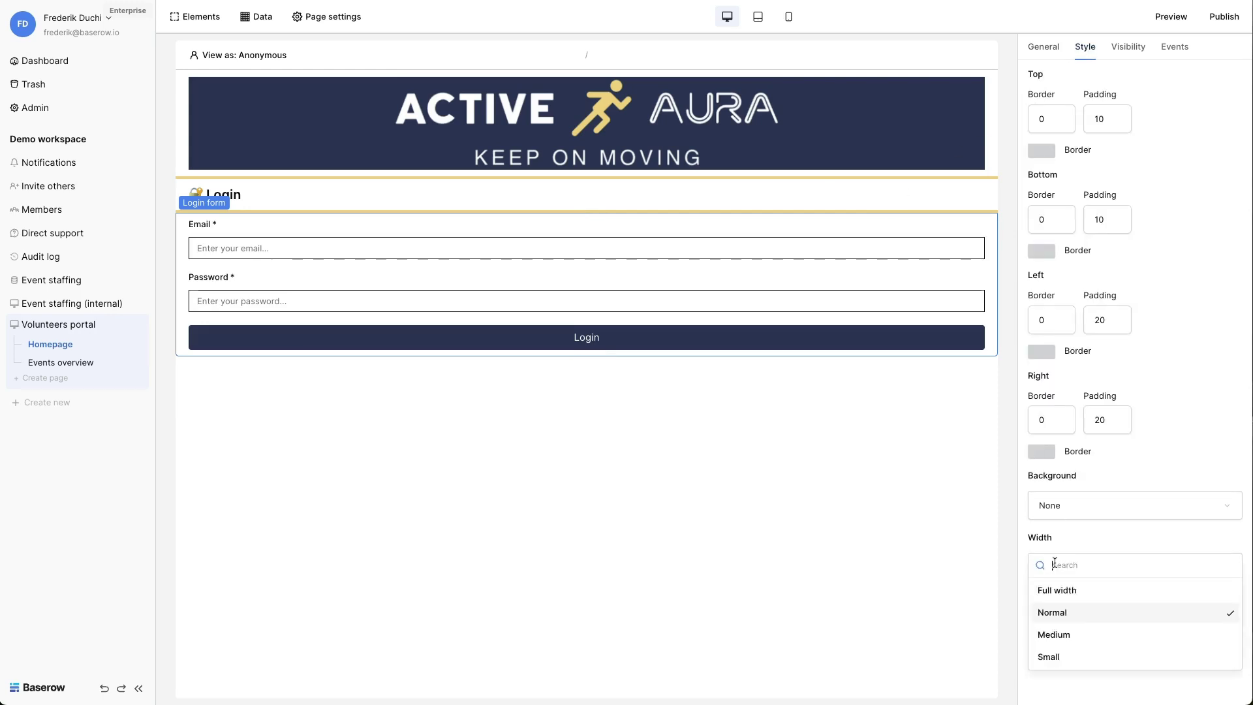
pyautogui.click(1053, 633)
pyautogui.click(1057, 569)
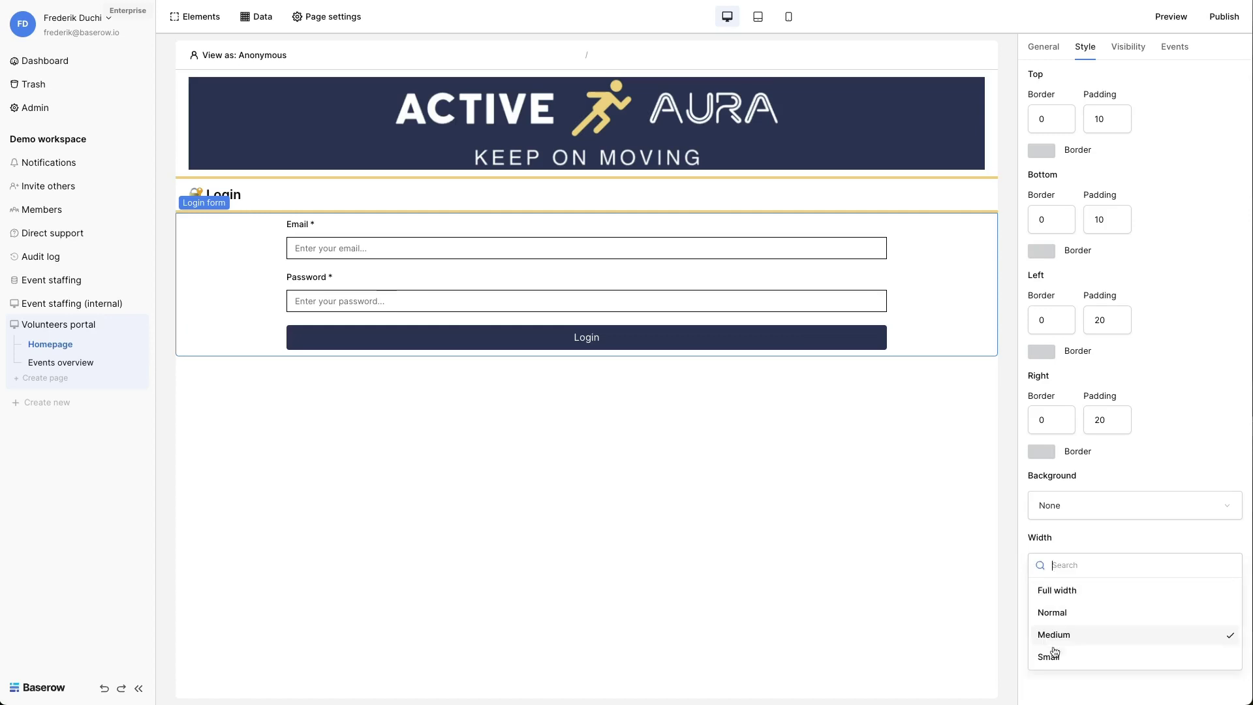
pyautogui.click(1052, 656)
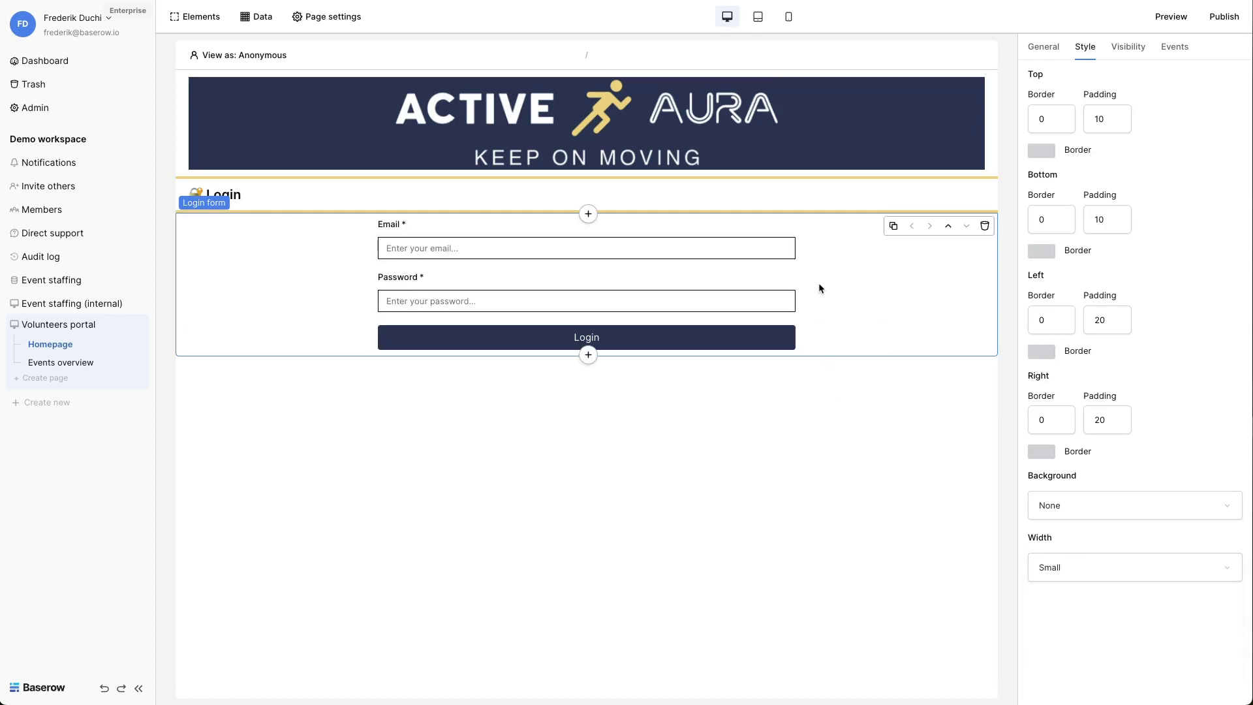
# - Add an after-login Open Page action to /events-overview, then preview the page
pyautogui.click(1173, 48)
pyautogui.click(1046, 76)
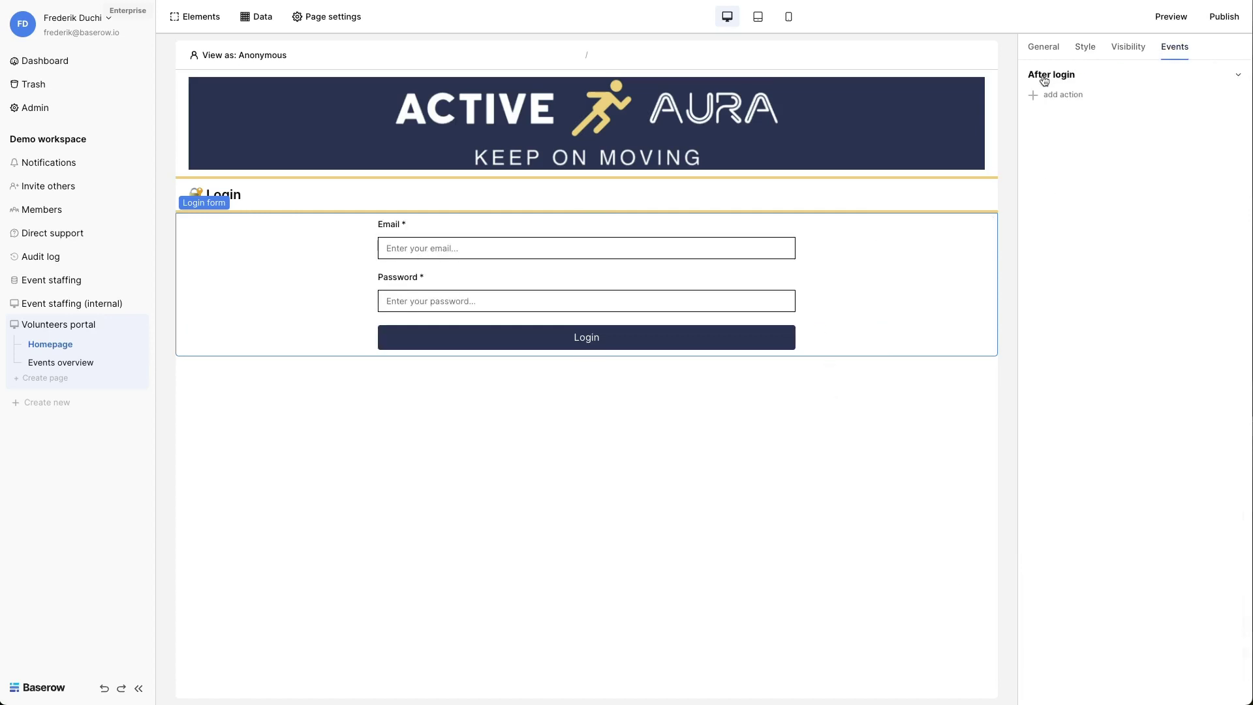
pyautogui.click(1068, 95)
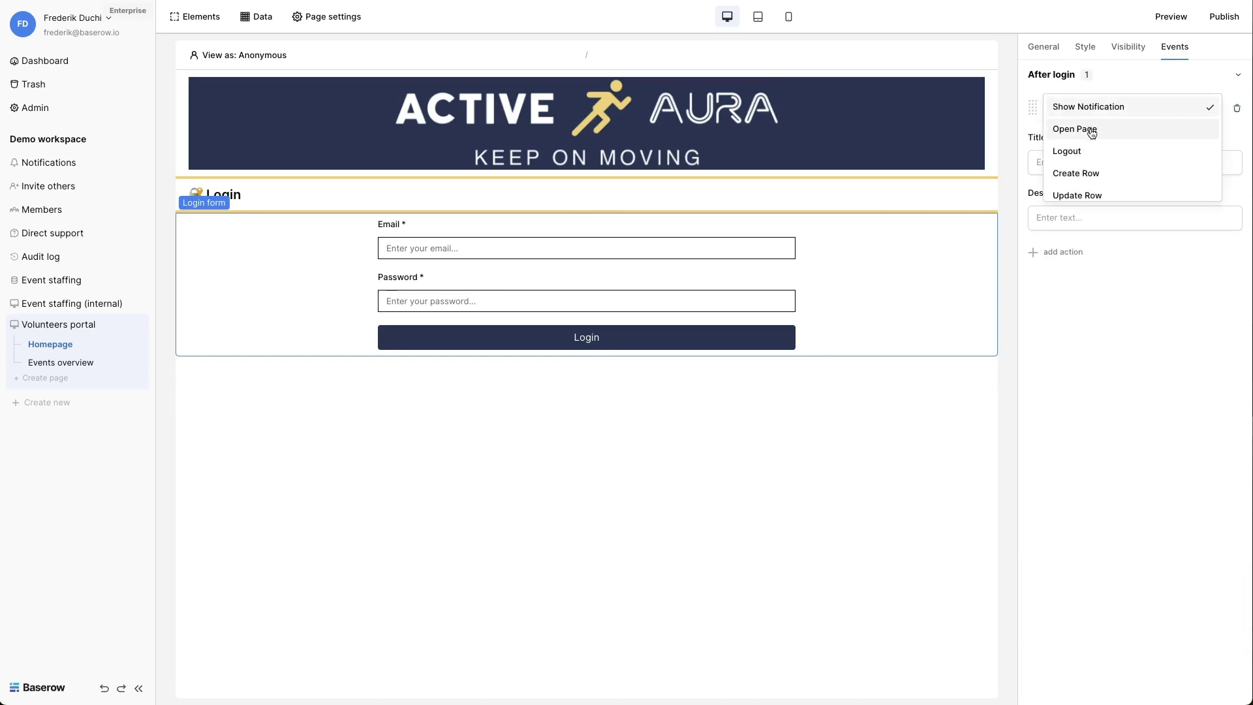
pyautogui.click(1075, 129)
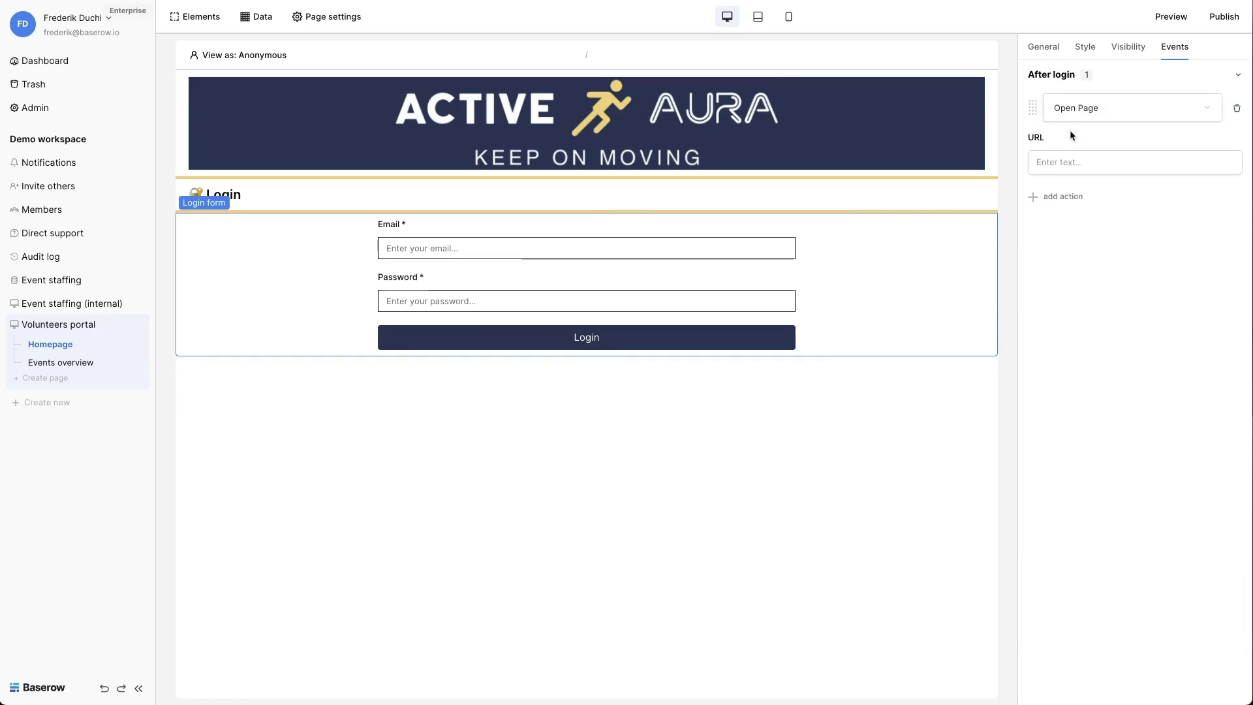
pyautogui.click(1040, 162)
pyautogui.write('events')
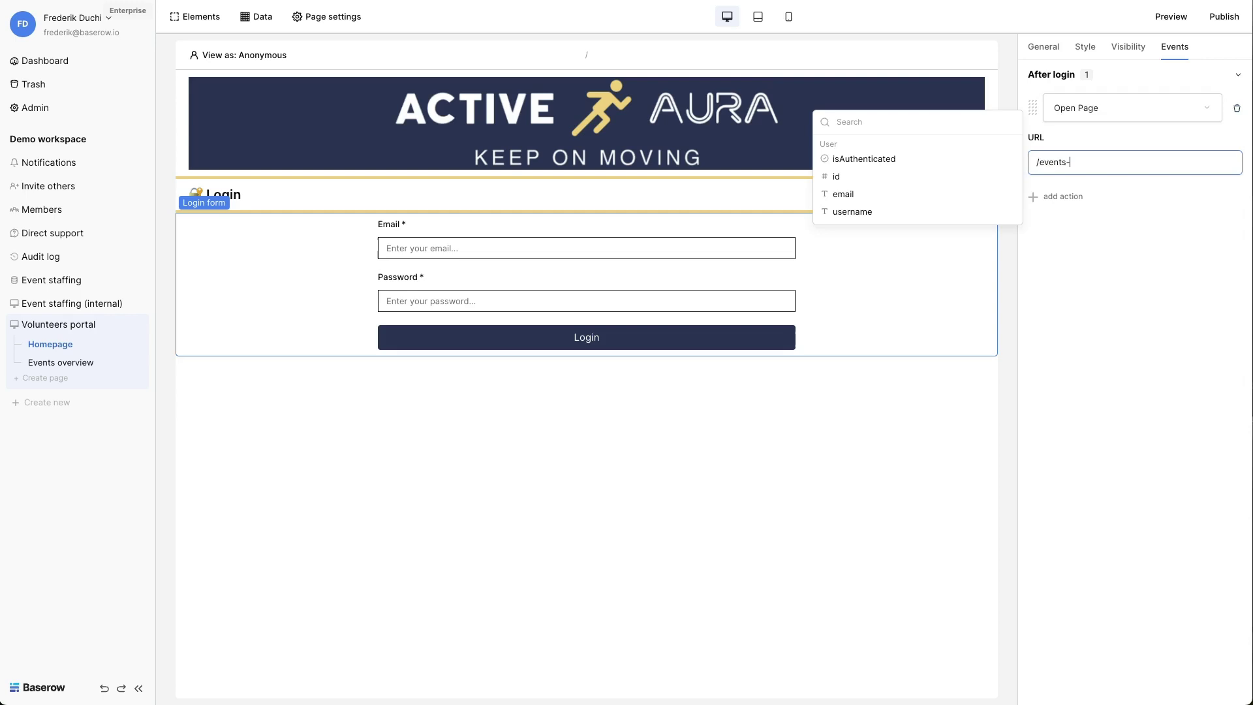
pyautogui.write('-overview')
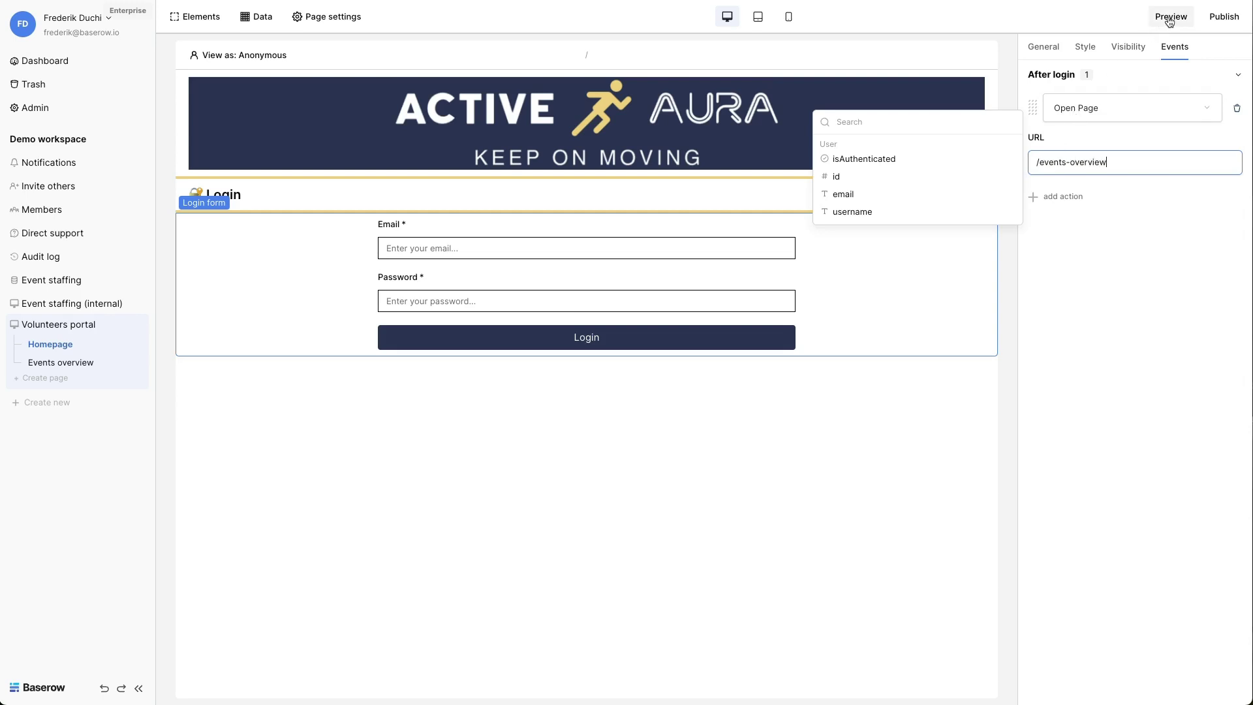
pyautogui.click(1171, 17)
# - Log in as a volunteer in the preview, then confirm invalid credentials are rejected
pyautogui.click(562, 178)
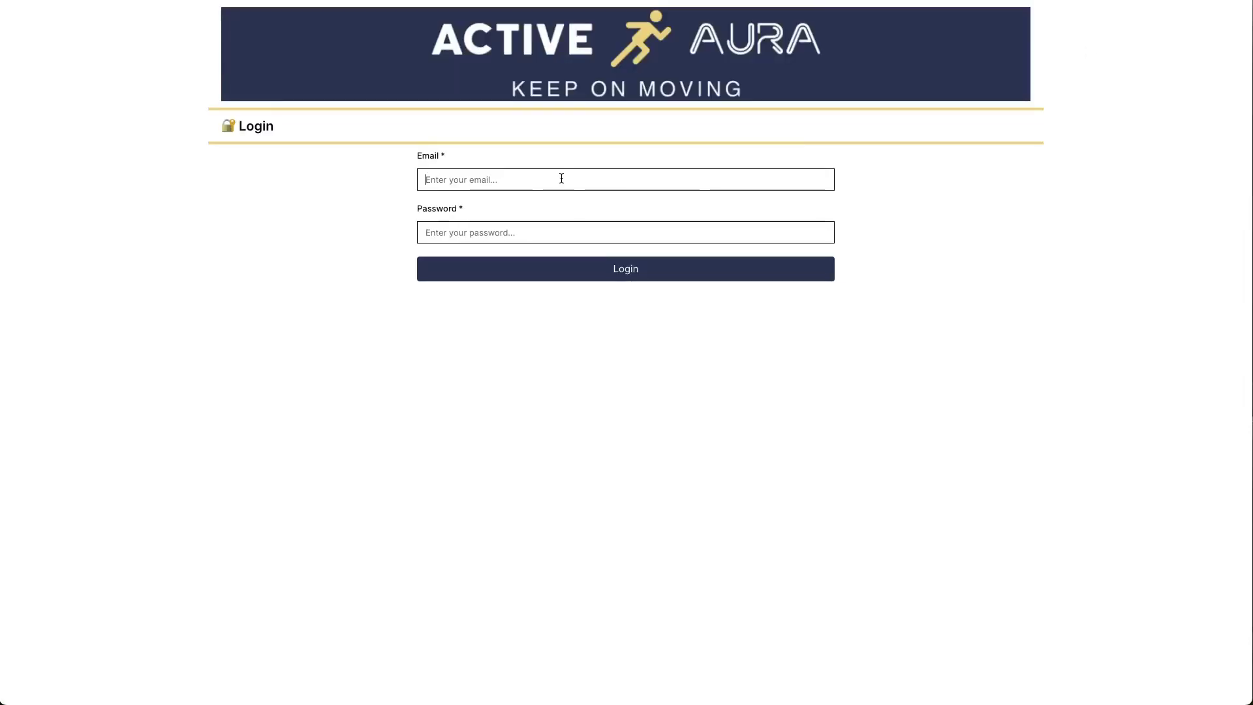
pyautogui.write('aimiefrost@example.com')
pyautogui.press('Tab')
pyautogui.write('pass')
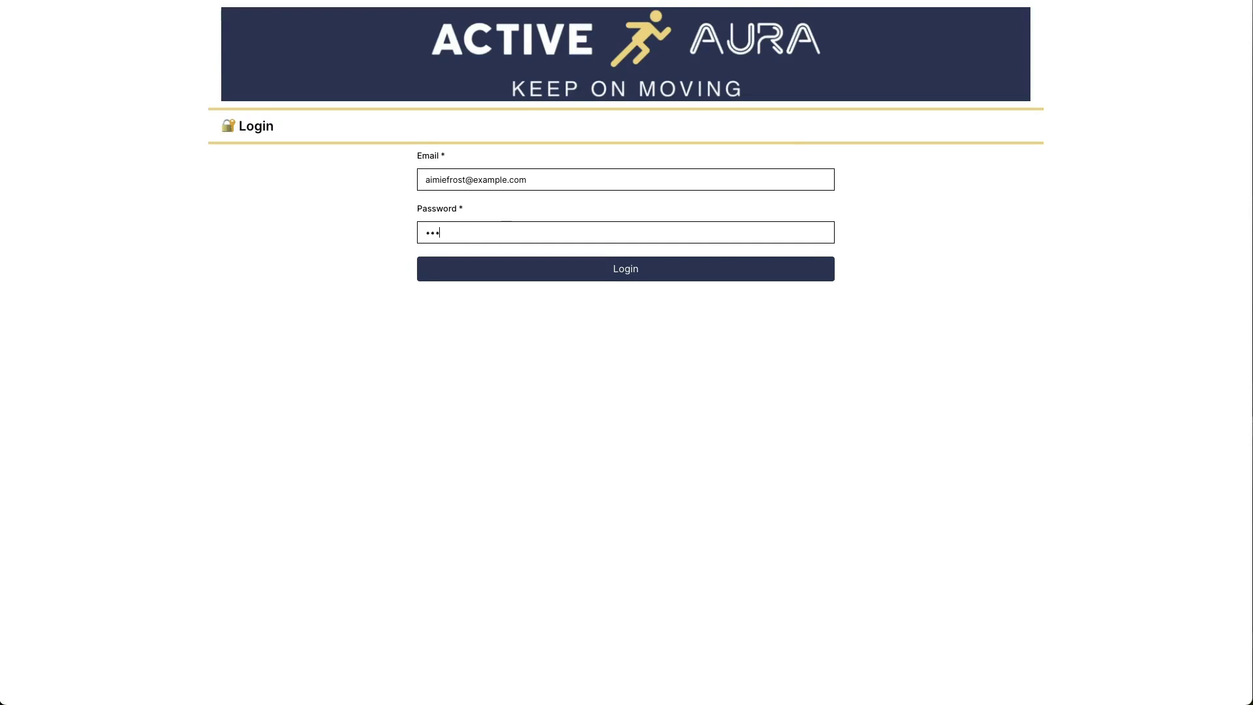
pyautogui.press('Return')
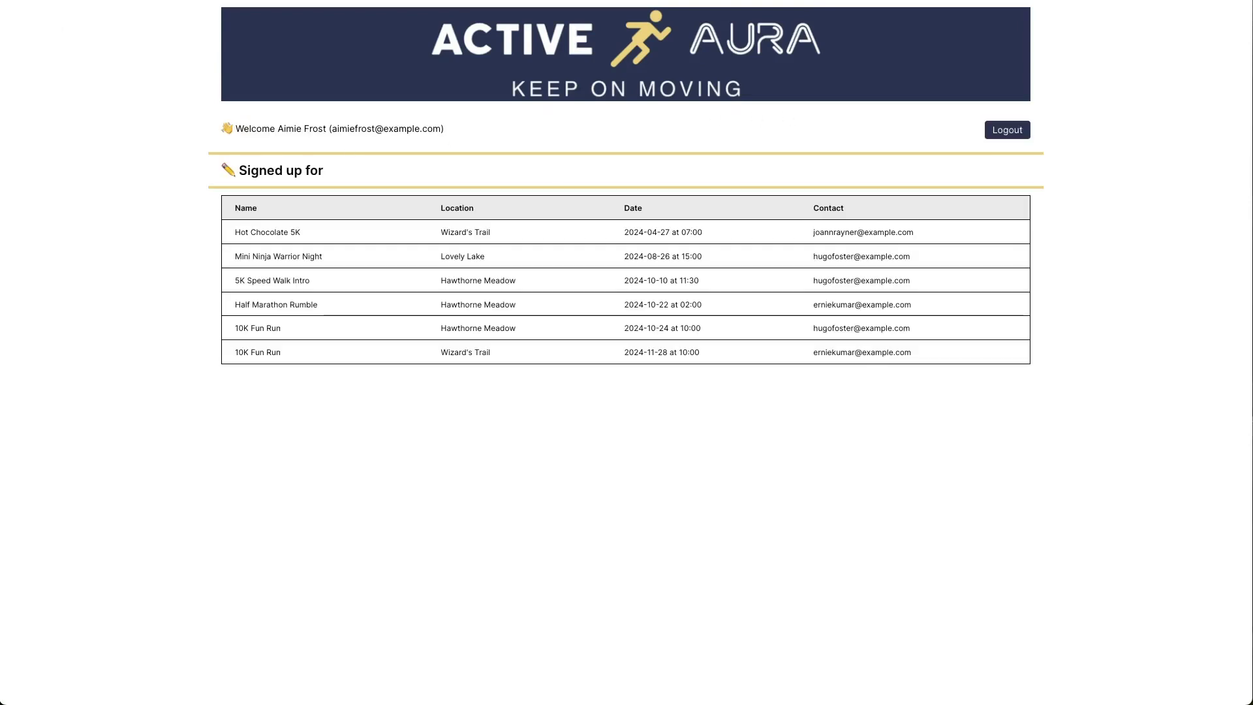
pyautogui.write('test@test.')
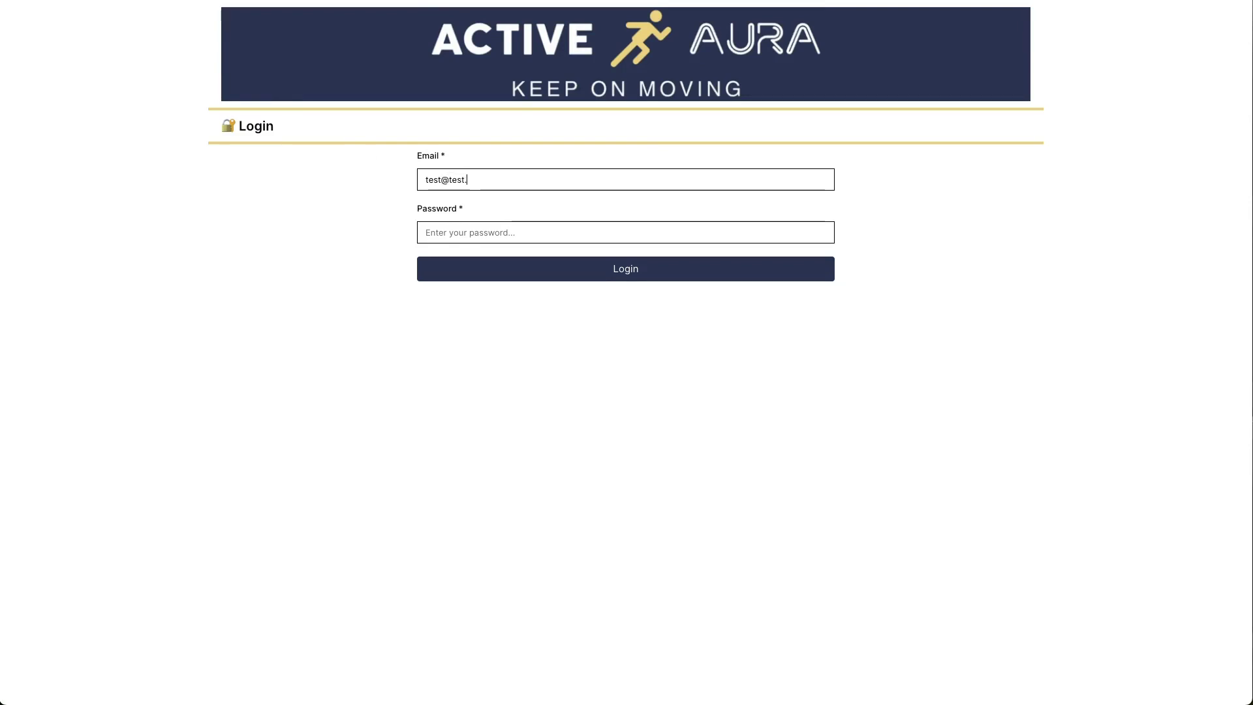
pyautogui.write('com')
pyautogui.press('Tab')
pyautogui.write('test')
pyautogui.click(633, 269)
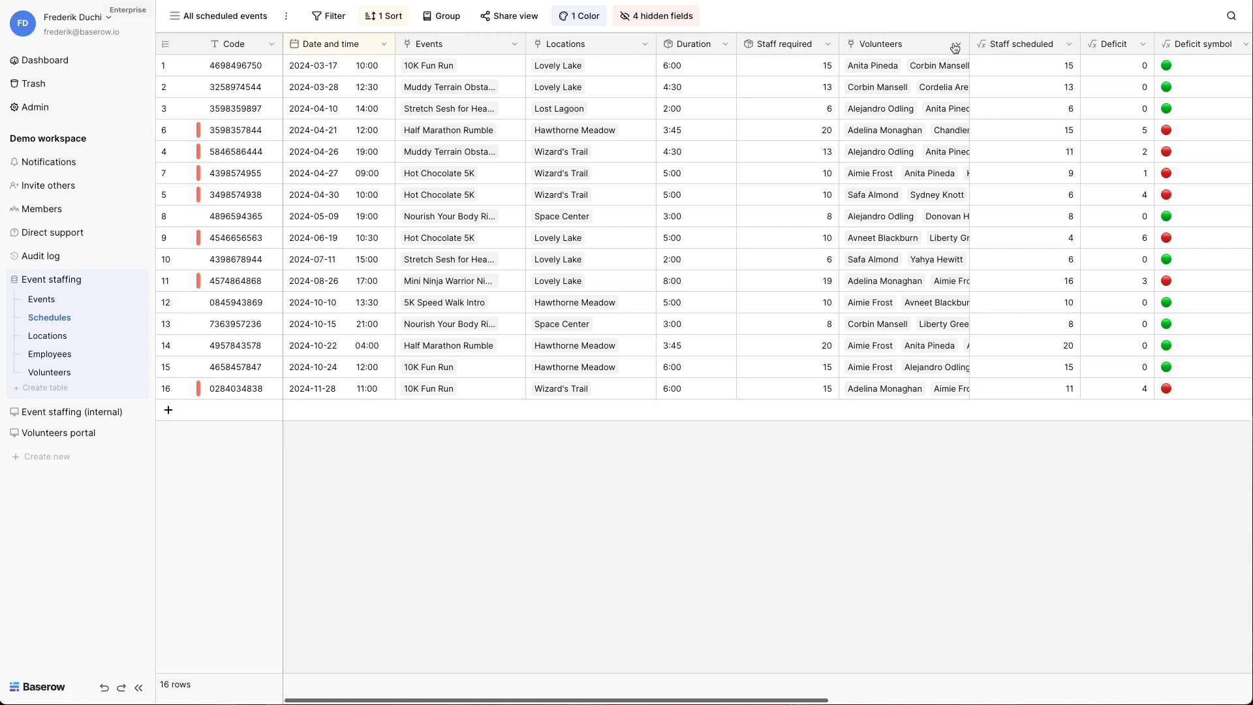
# - Inspect the volunteers linked to the first schedule in the Schedules table
pyautogui.click(885, 68)
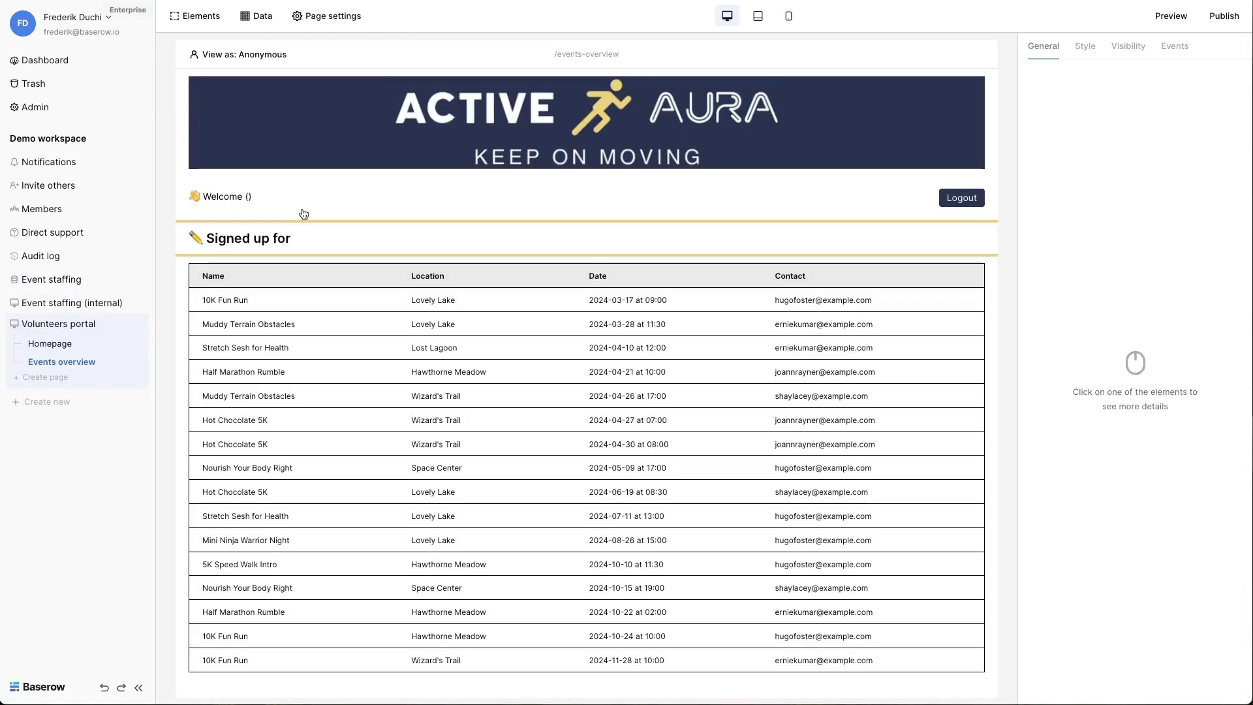
# - Filter the Registered data source to rows whose Volunteers field has the logged-in User > id
pyautogui.click(260, 16)
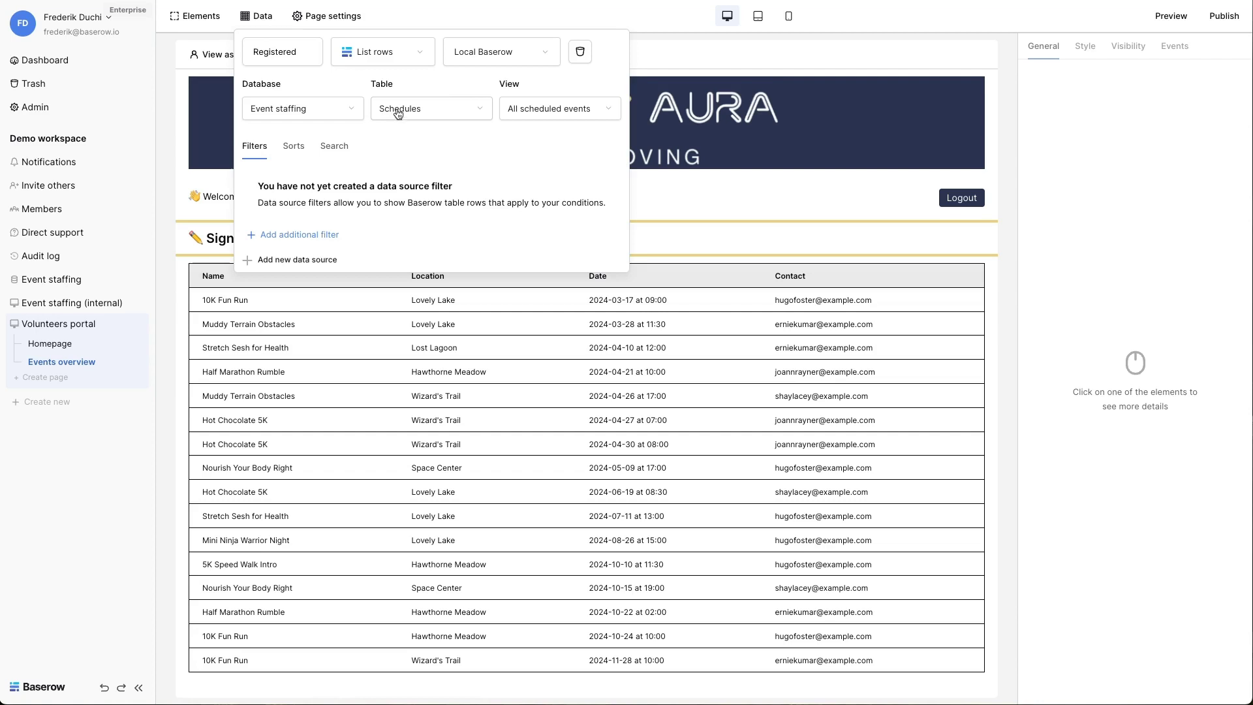
pyautogui.click(299, 235)
pyautogui.click(329, 184)
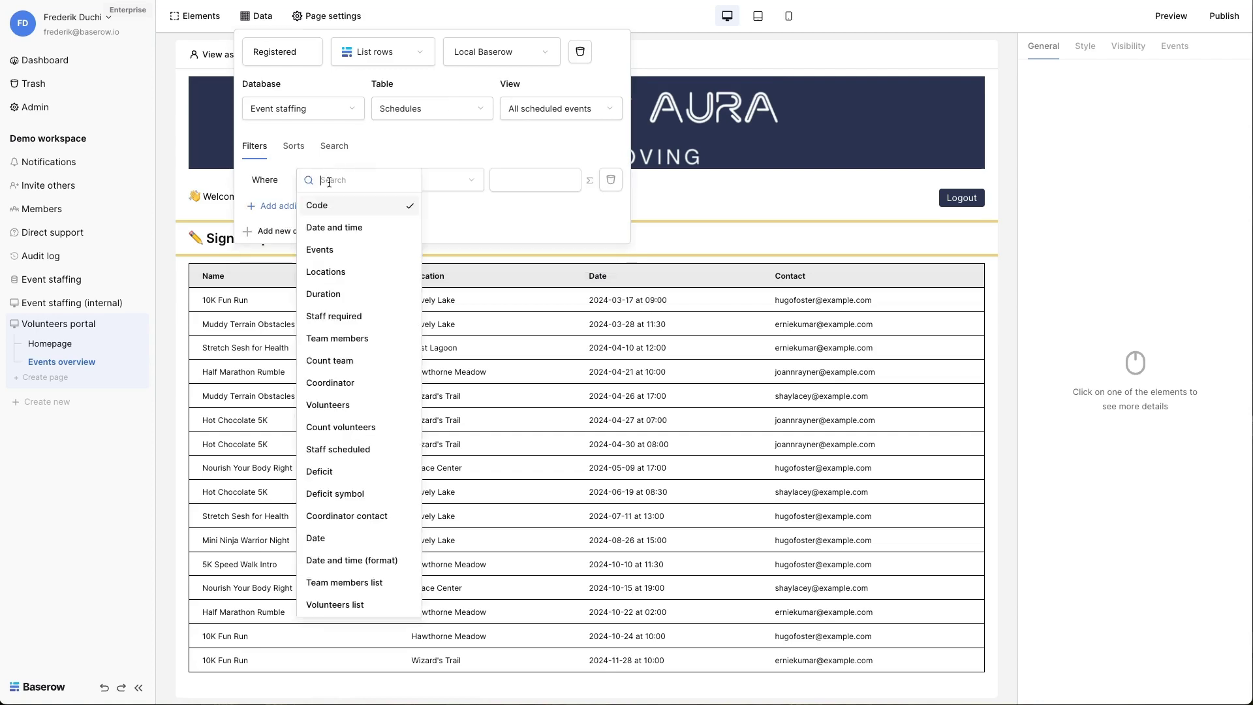
pyautogui.click(343, 403)
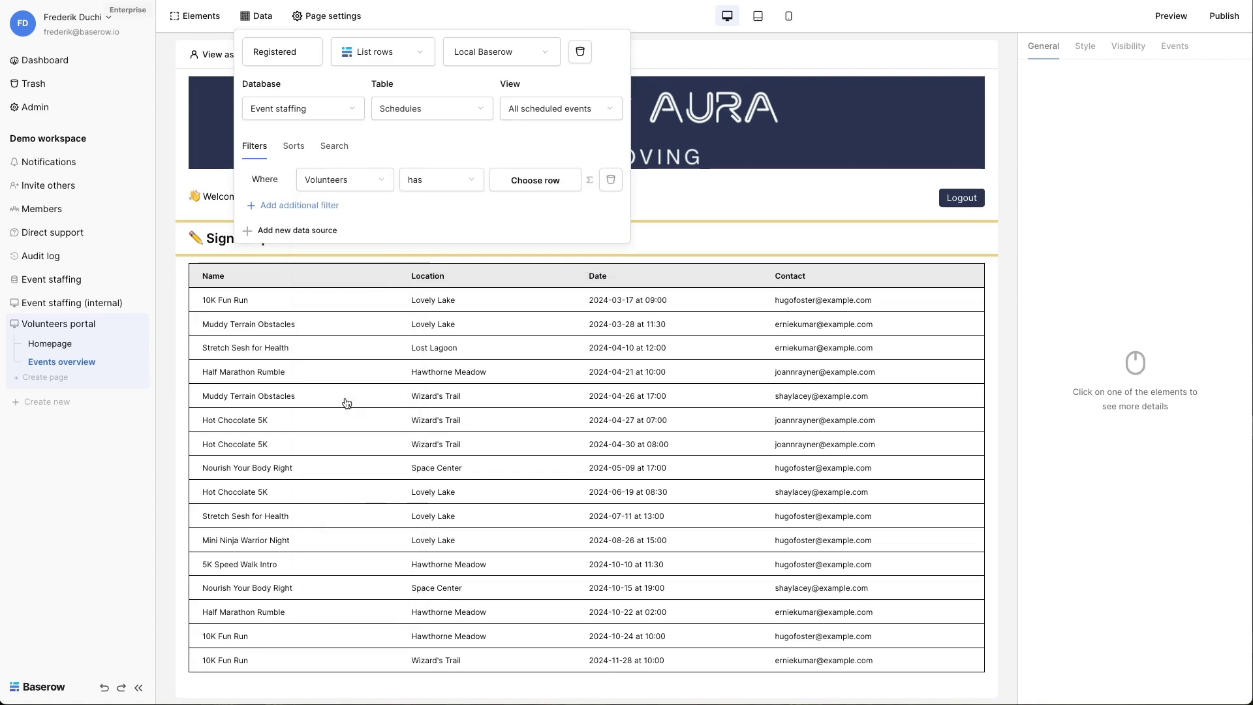
pyautogui.click(587, 182)
pyautogui.click(398, 196)
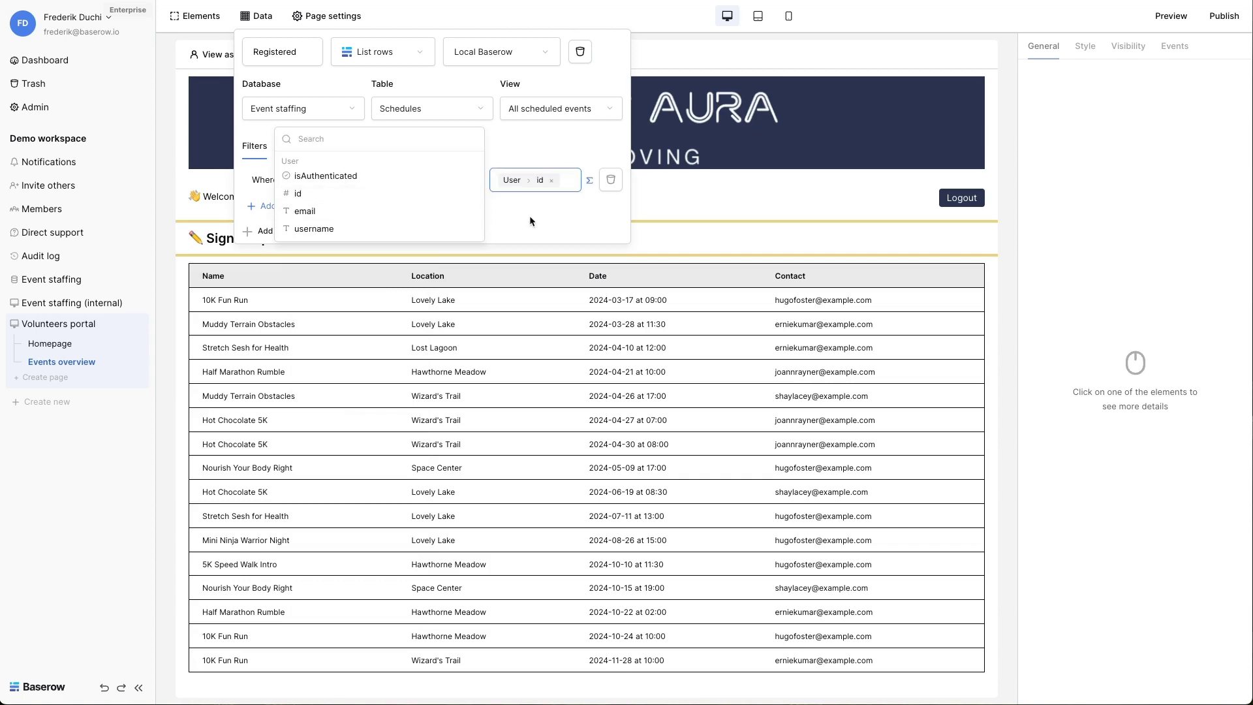
pyautogui.click(686, 205)
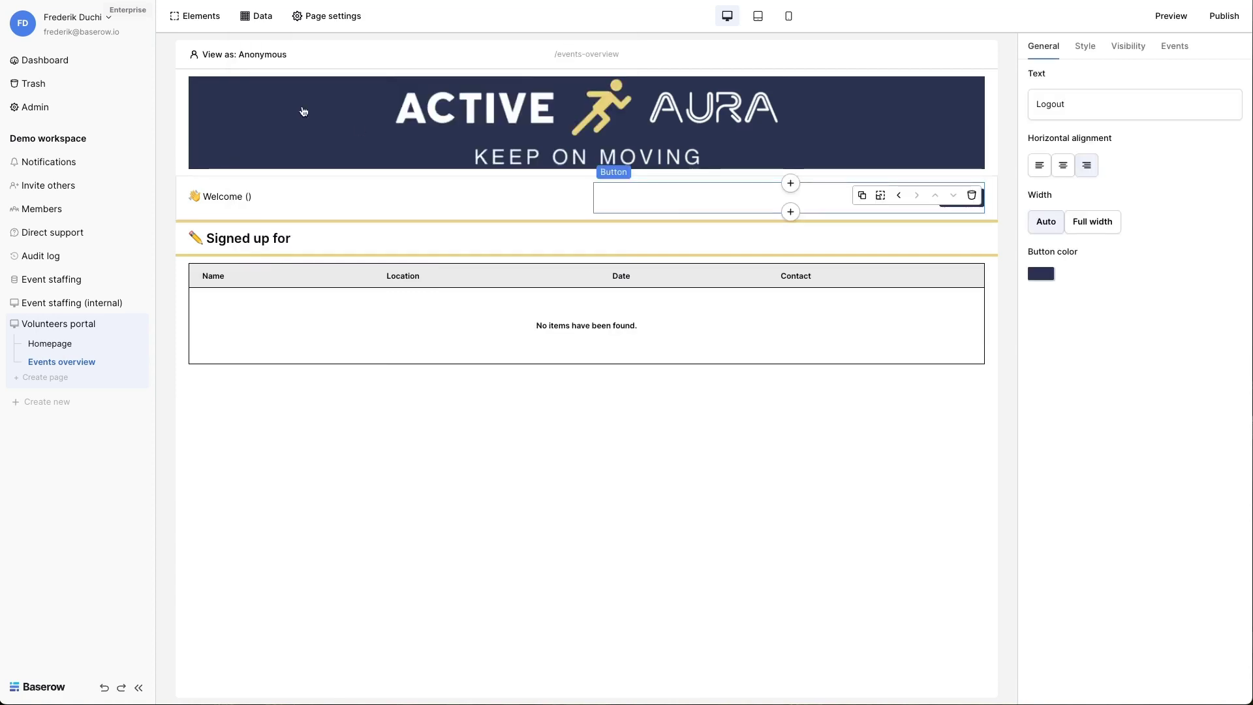
pyautogui.click(225, 61)
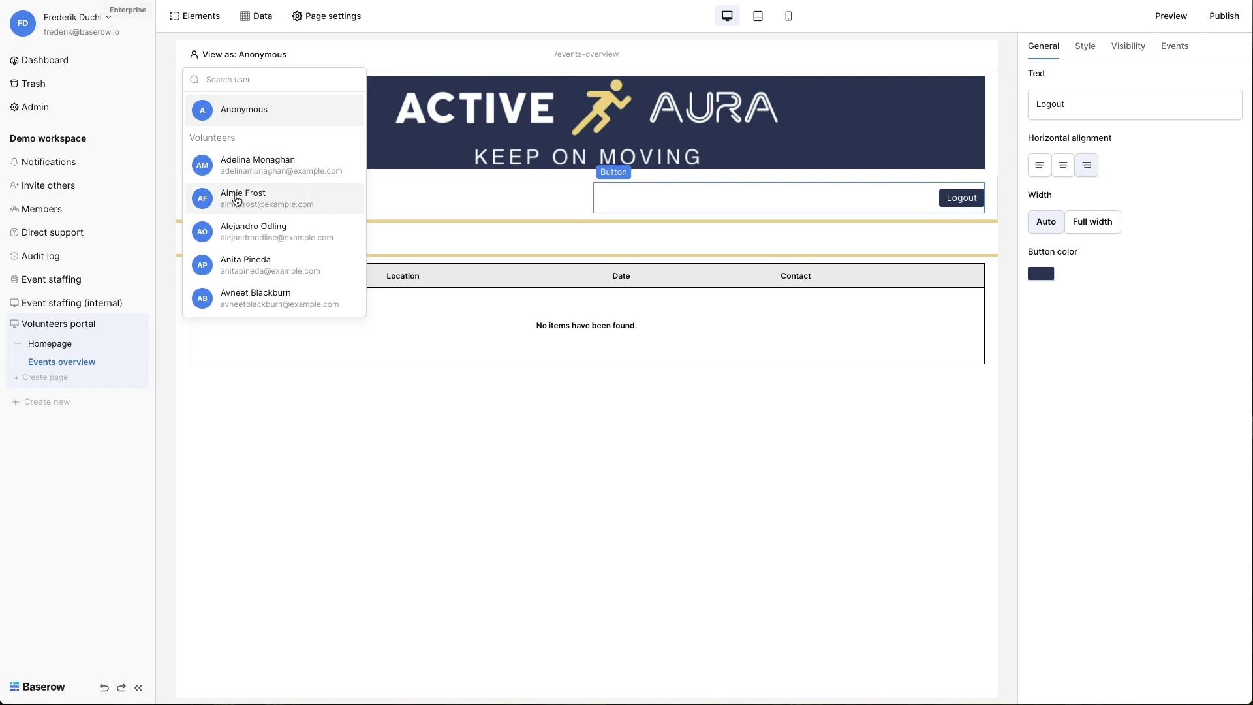
pyautogui.click(236, 200)
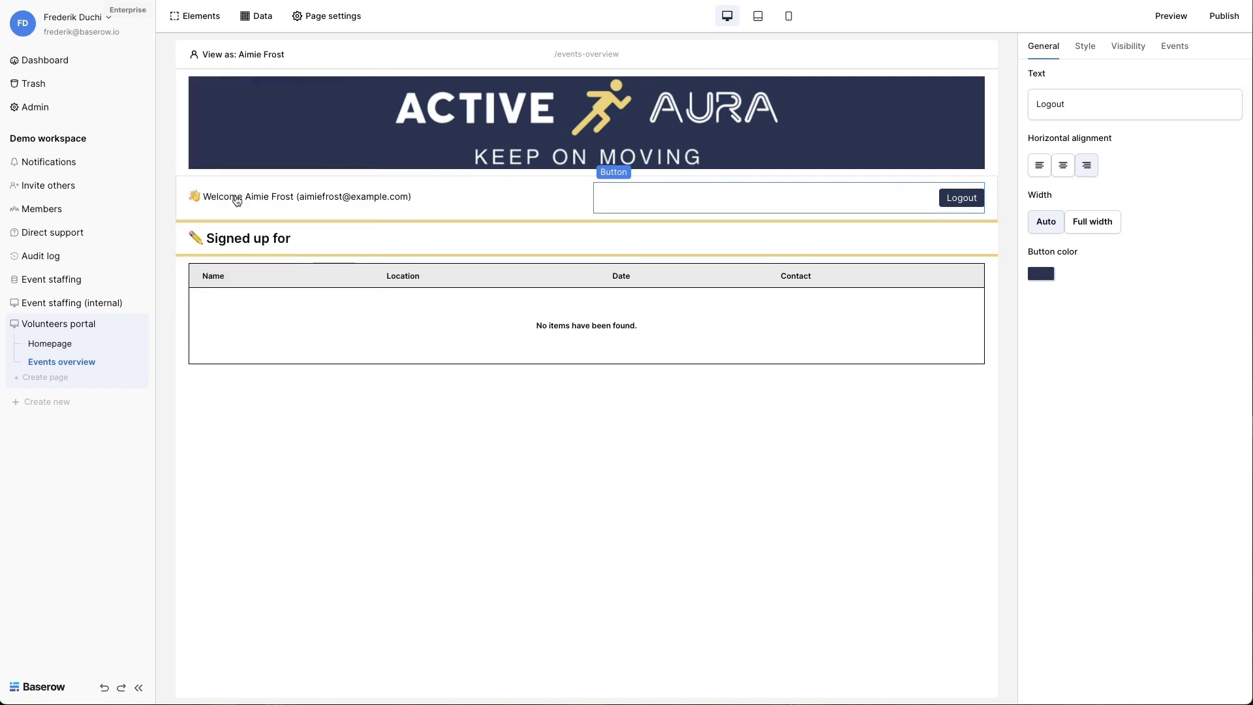
pyautogui.click(251, 61)
pyautogui.click(256, 265)
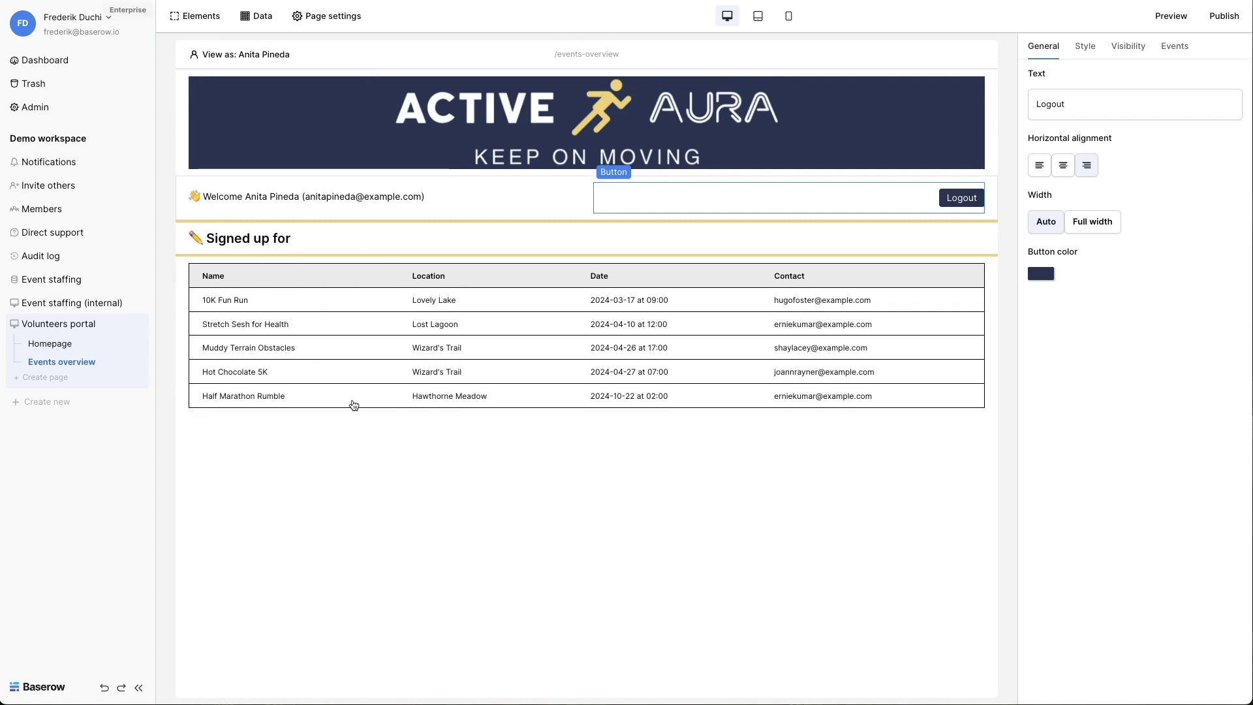
# - Inspect the user fields used in the welcome Text element's formula
pyautogui.click(310, 196)
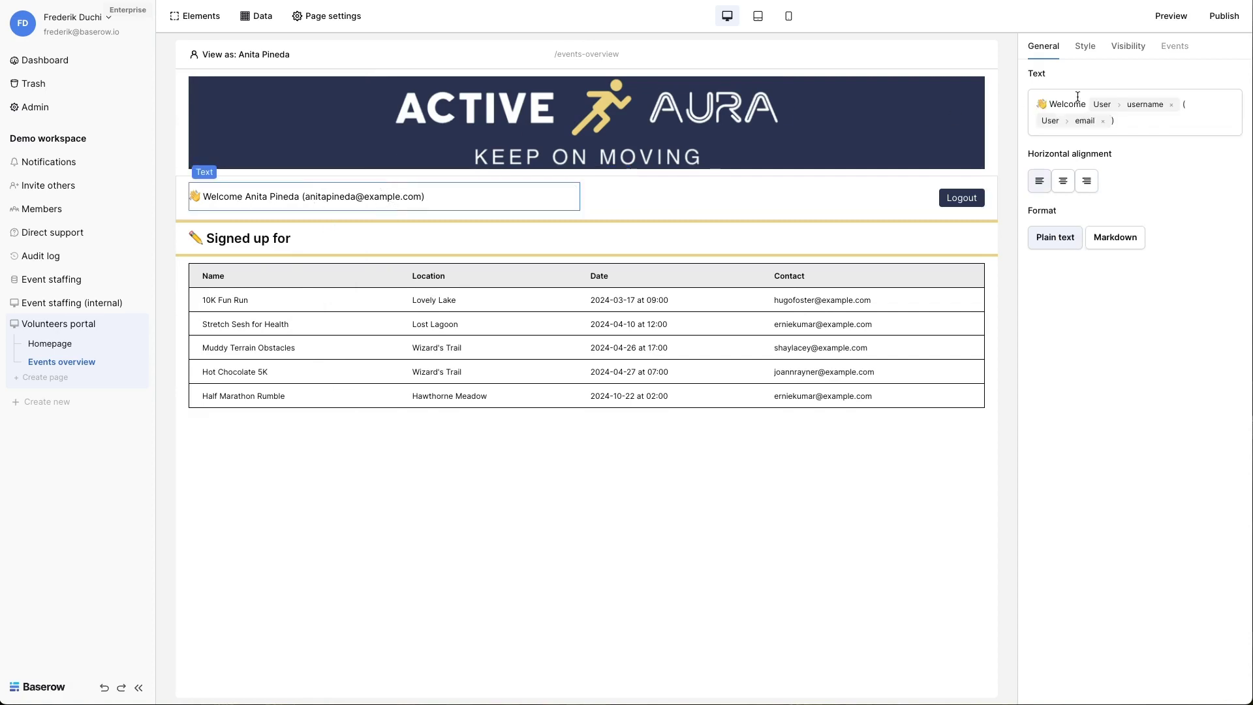
pyautogui.click(1116, 107)
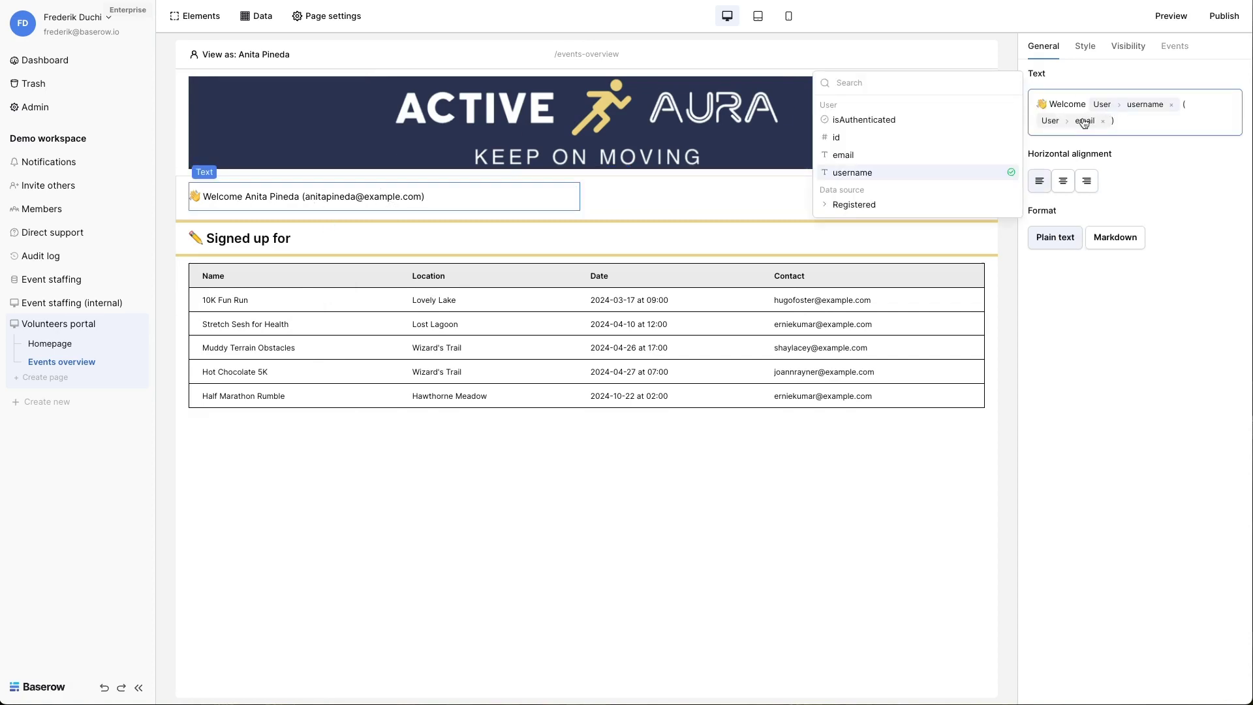
pyautogui.click(1172, 214)
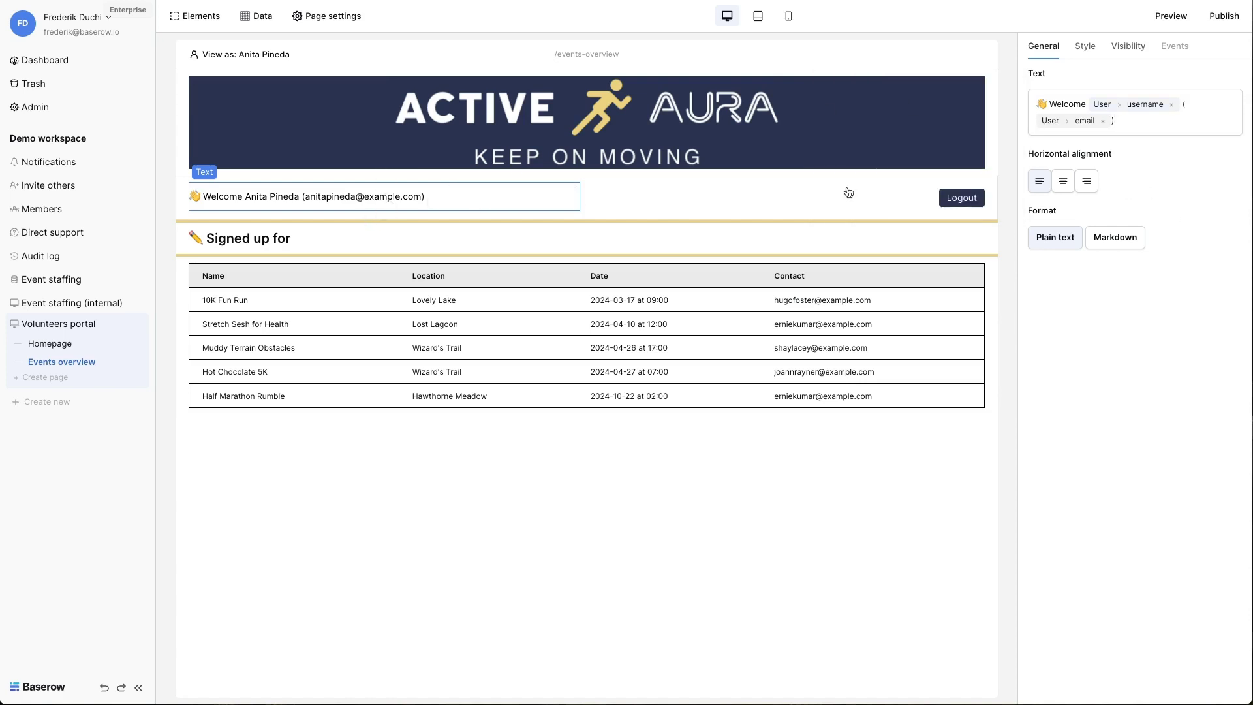
# - Reveal the Logout button's on-click actions: open the / page, then log out
pyautogui.click(950, 200)
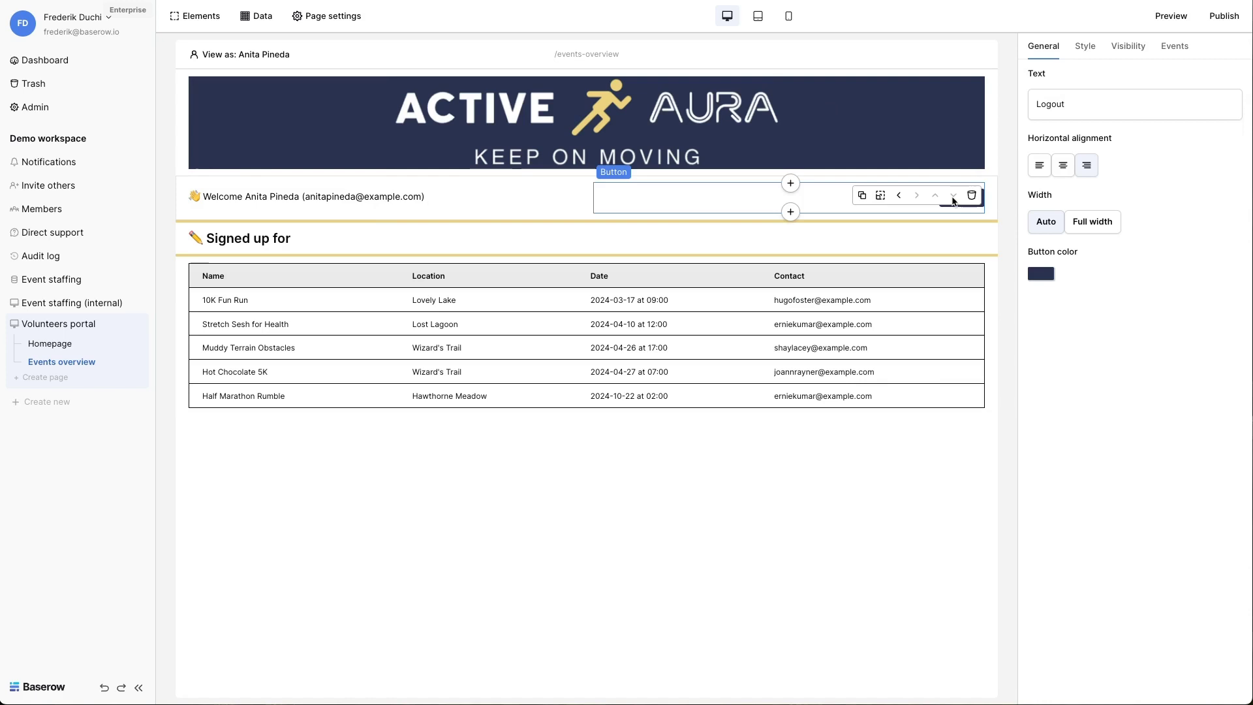
pyautogui.click(1175, 46)
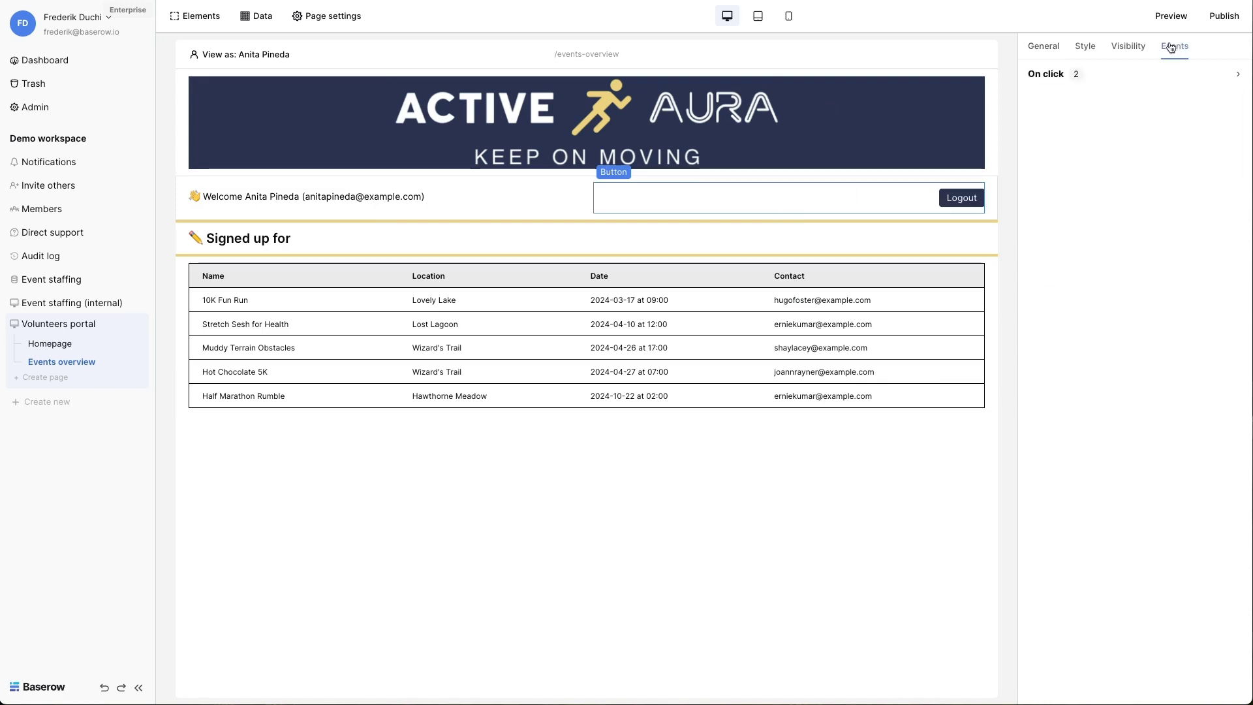
pyautogui.click(1047, 77)
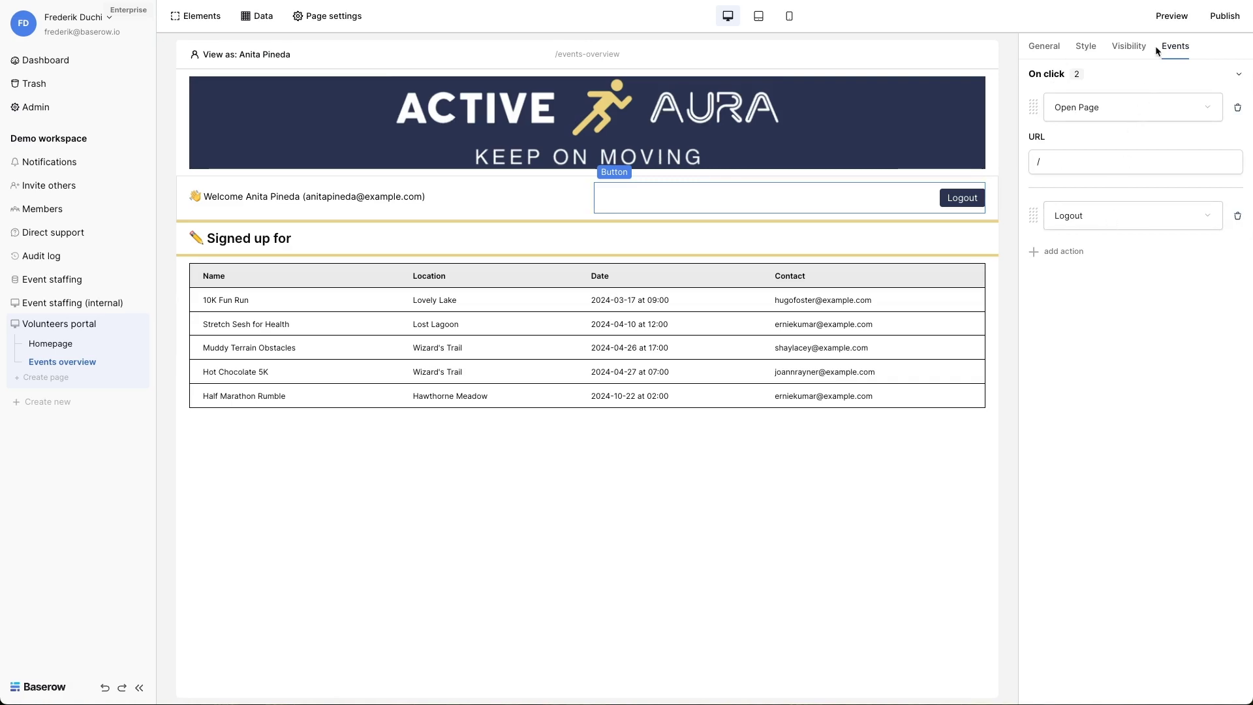
# - Preview the Events overview page, showing a blank welcome name and empty events table
pyautogui.click(1169, 15)
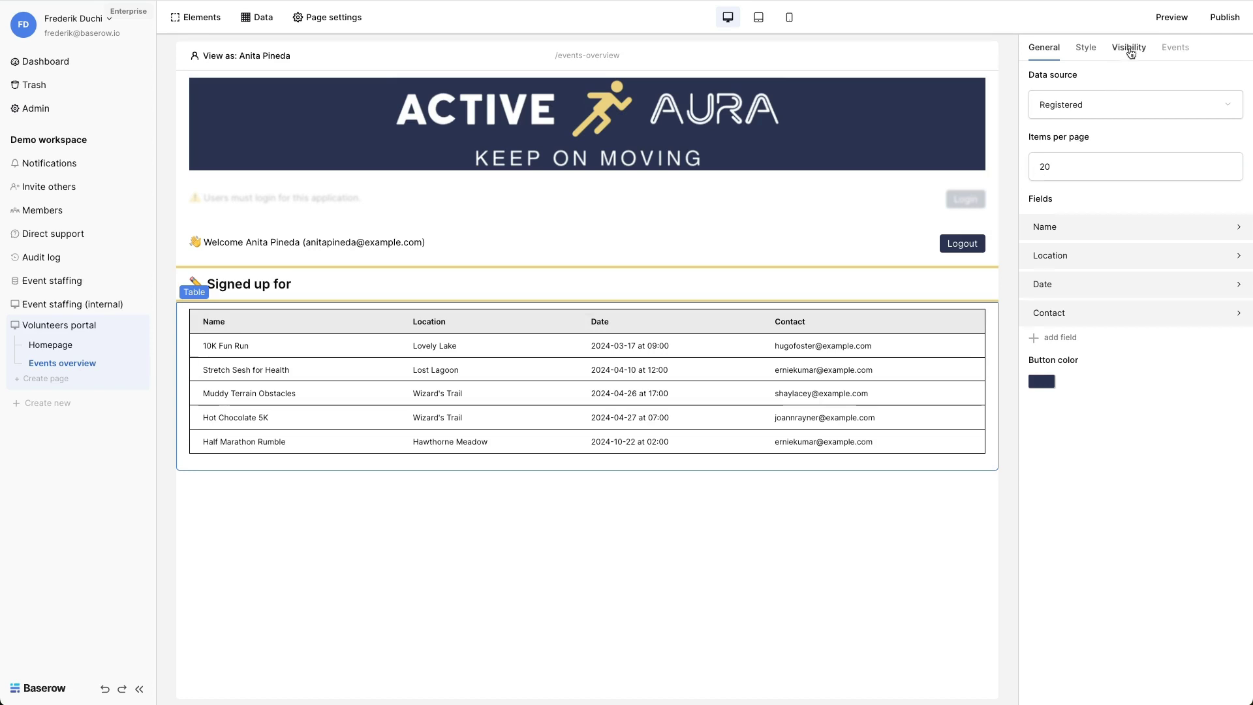
pyautogui.click(1128, 47)
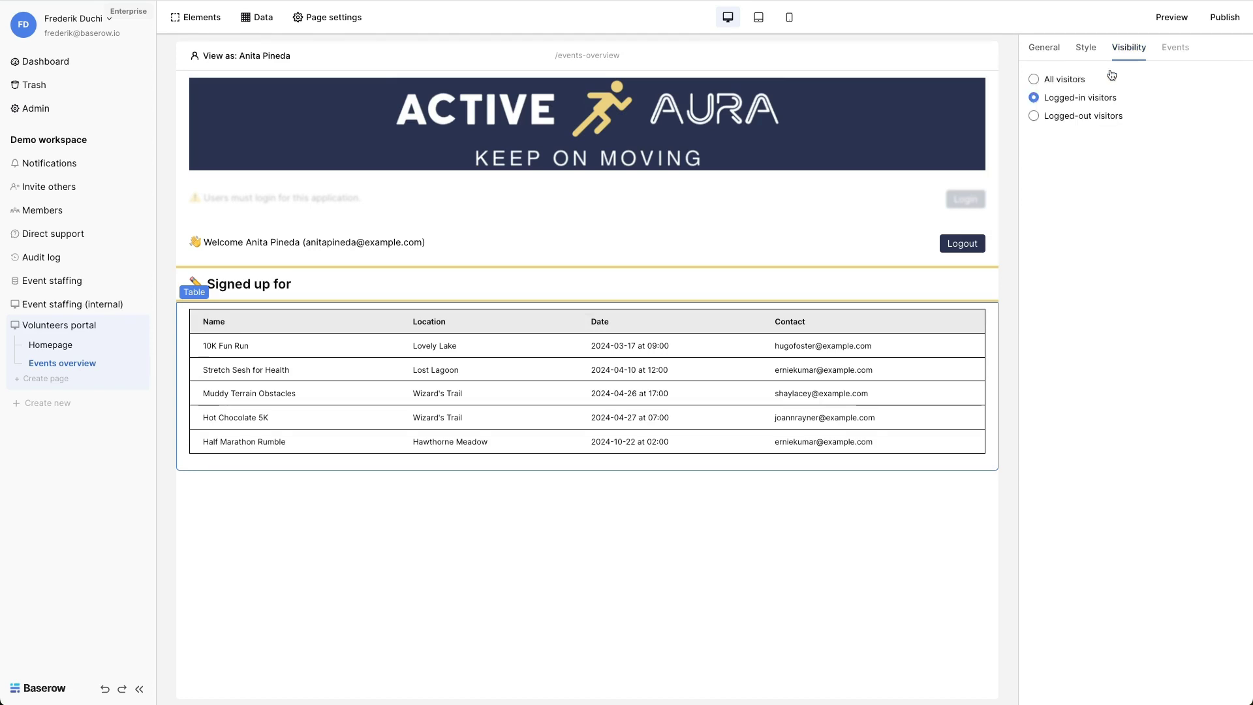
pyautogui.click(773, 289)
pyautogui.click(1128, 47)
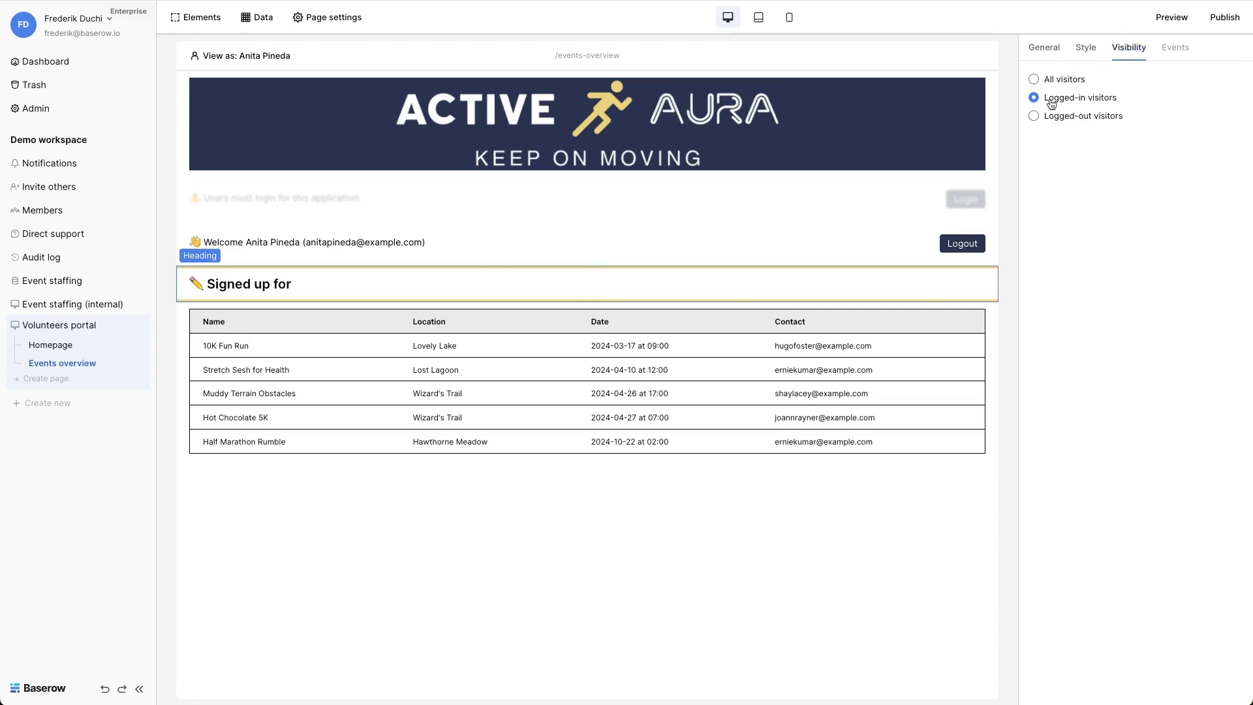
pyautogui.click(434, 208)
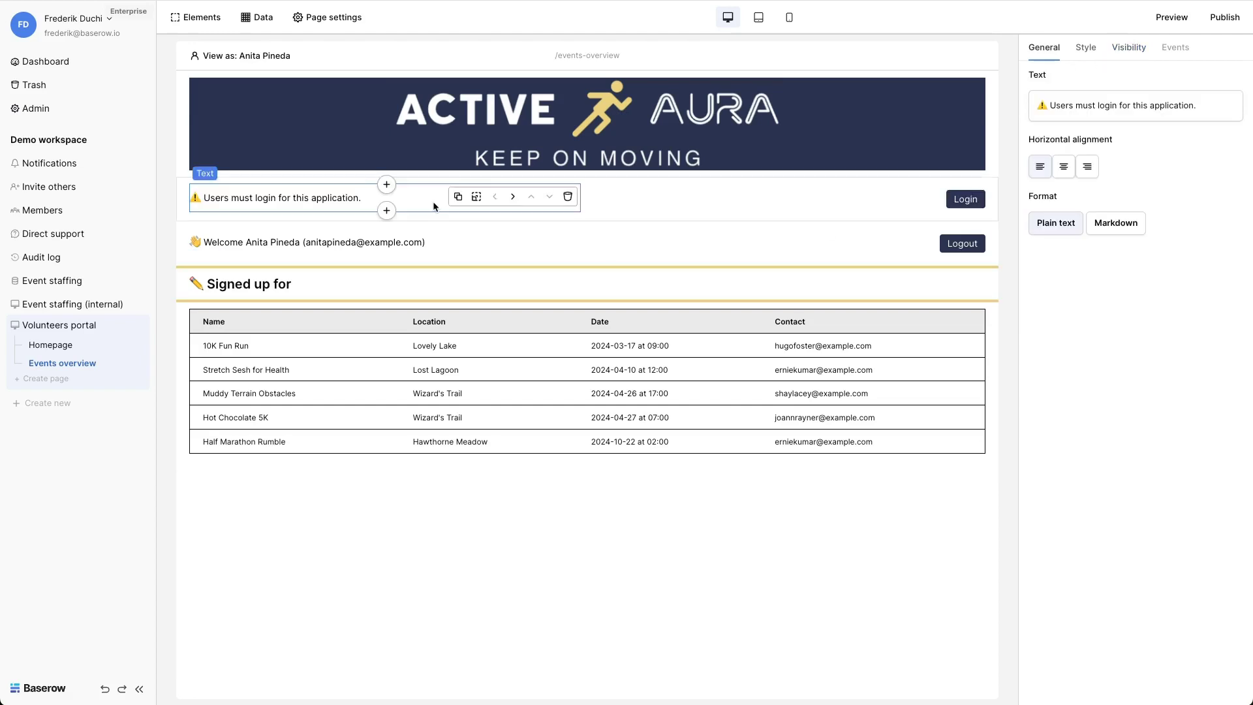
pyautogui.click(486, 190)
pyautogui.click(1129, 47)
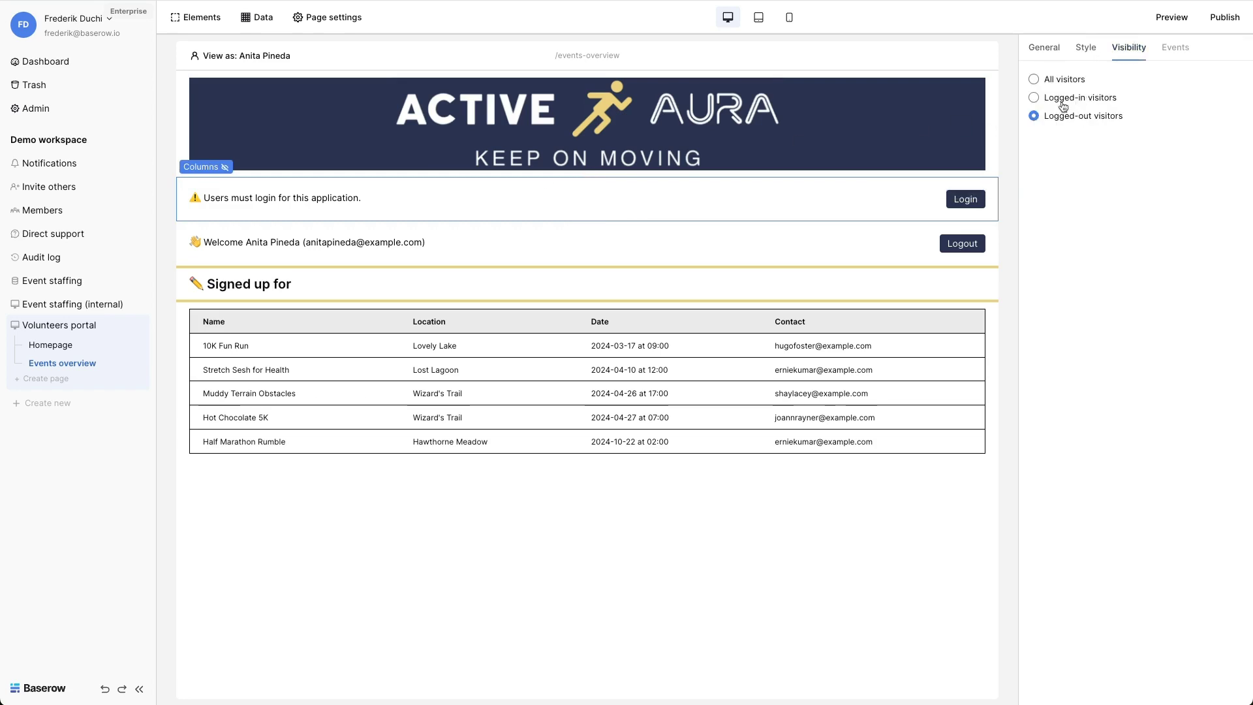
pyautogui.press('Up')
pyautogui.moveTo(735, 118)
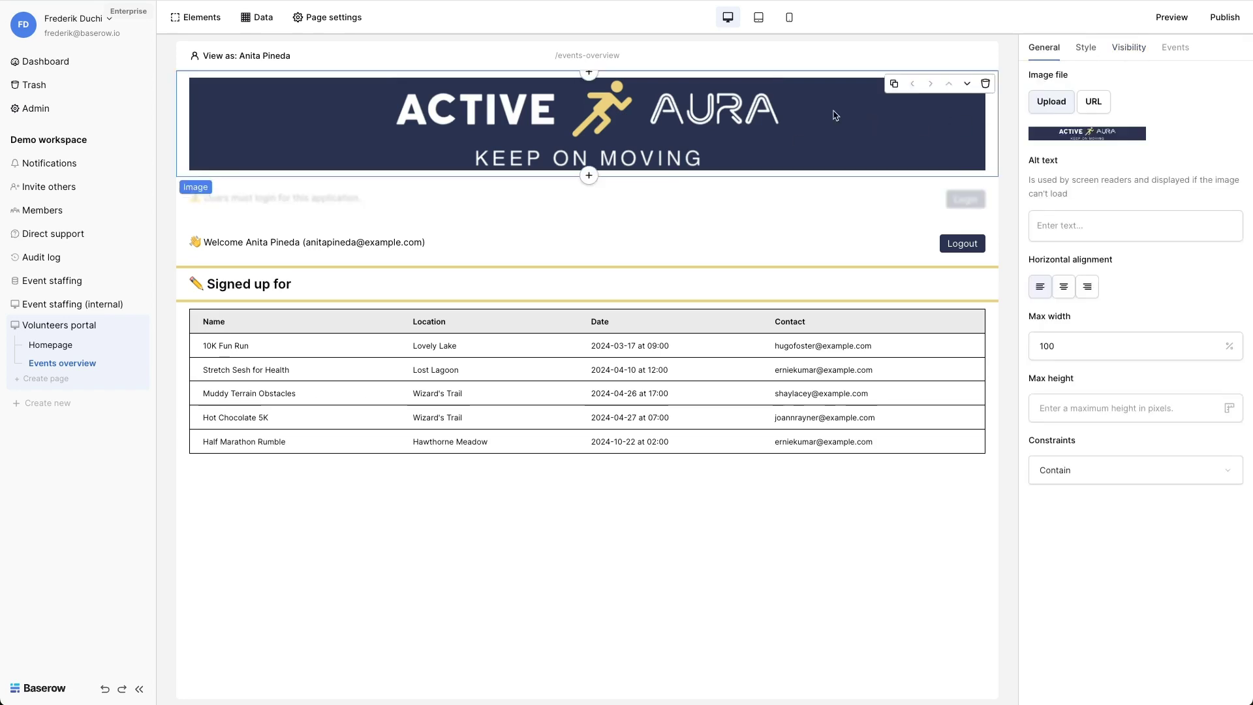
pyautogui.click(1124, 47)
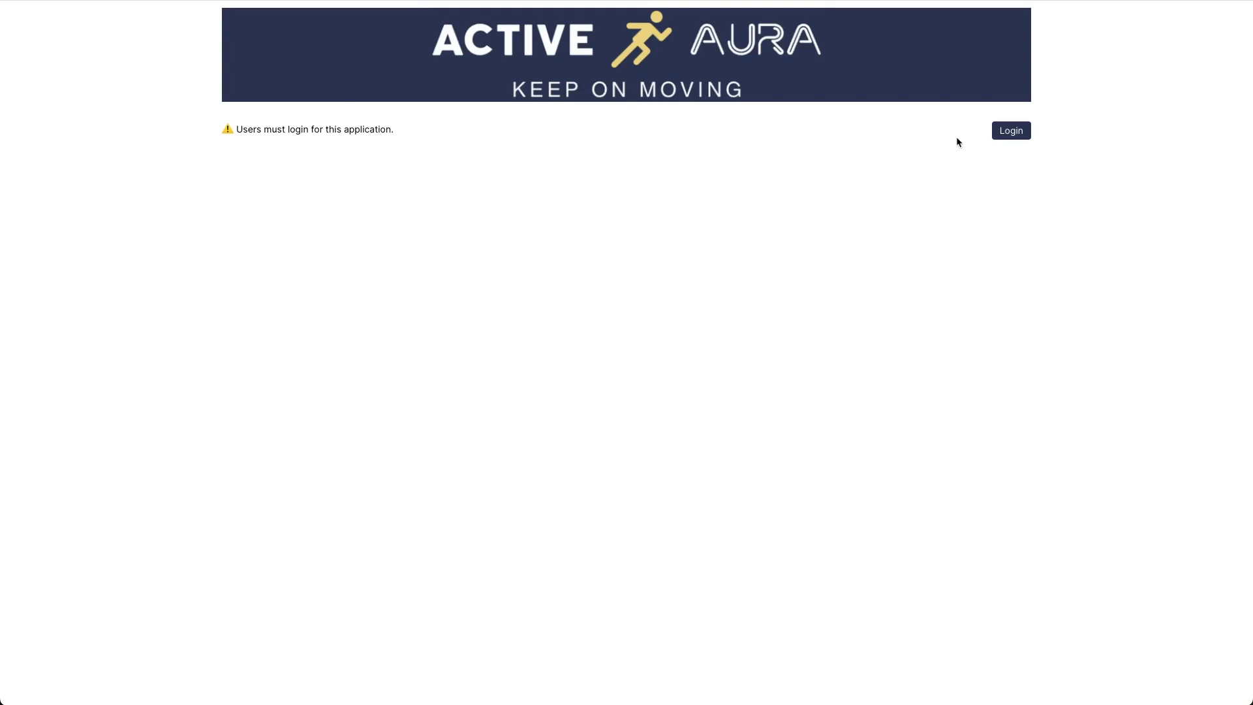
pyautogui.click(1012, 137)
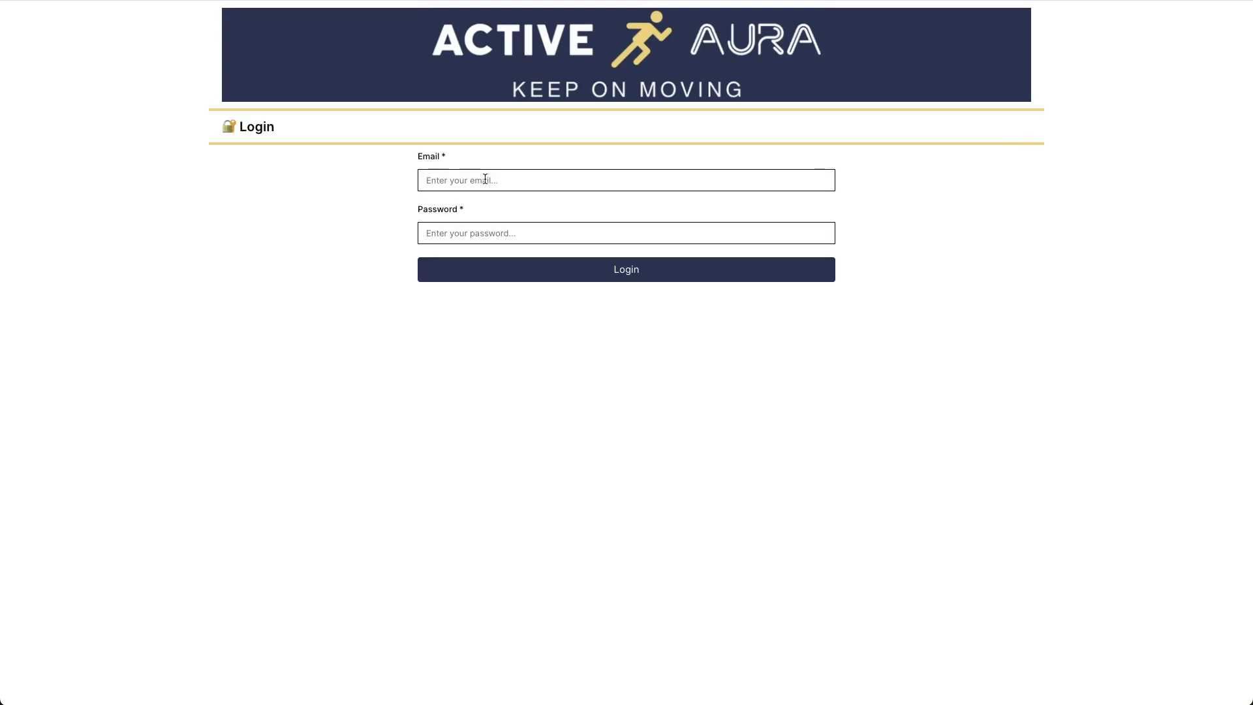
pyautogui.click(485, 179)
pyautogui.write('aimiefrost@example.compassword')
pyautogui.press('Return')
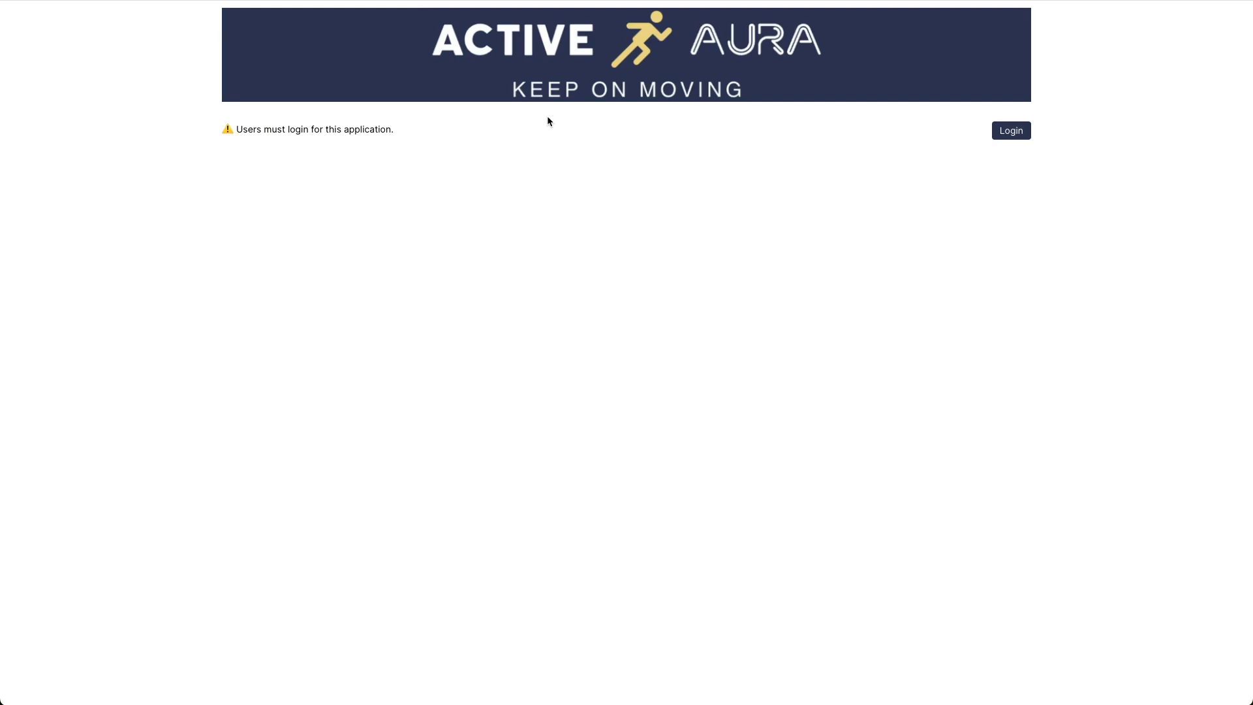
pyautogui.click(1022, 135)
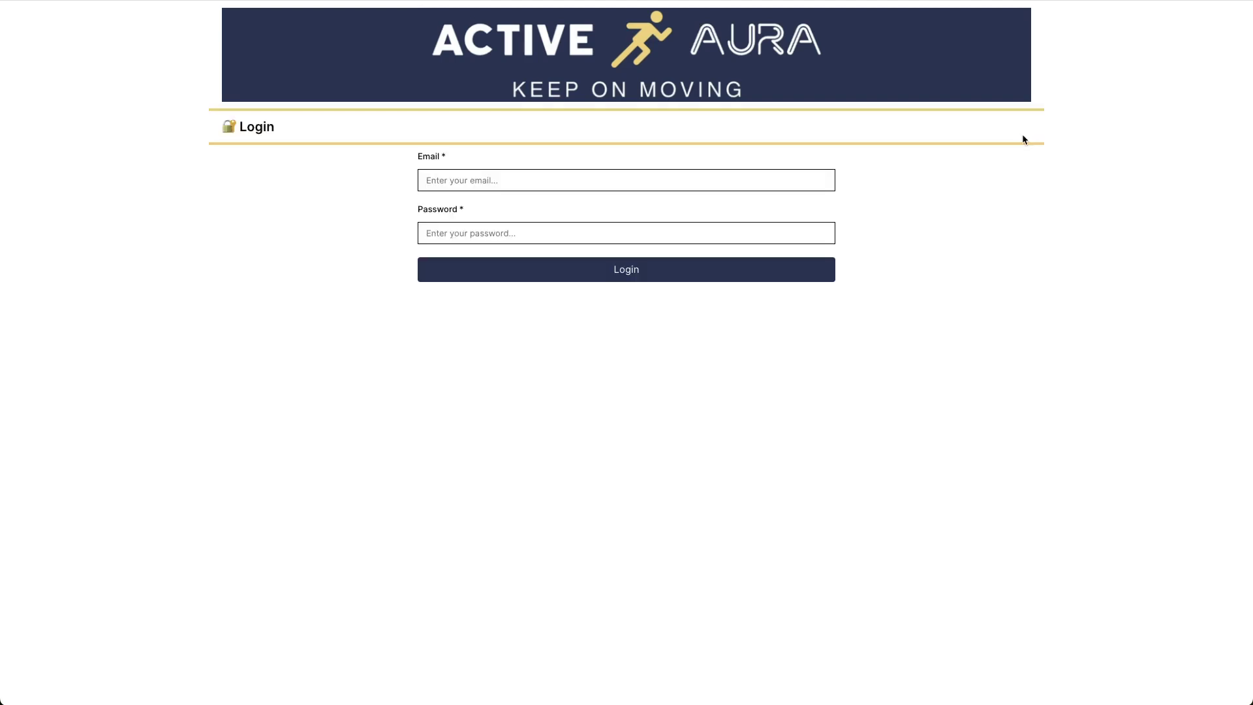